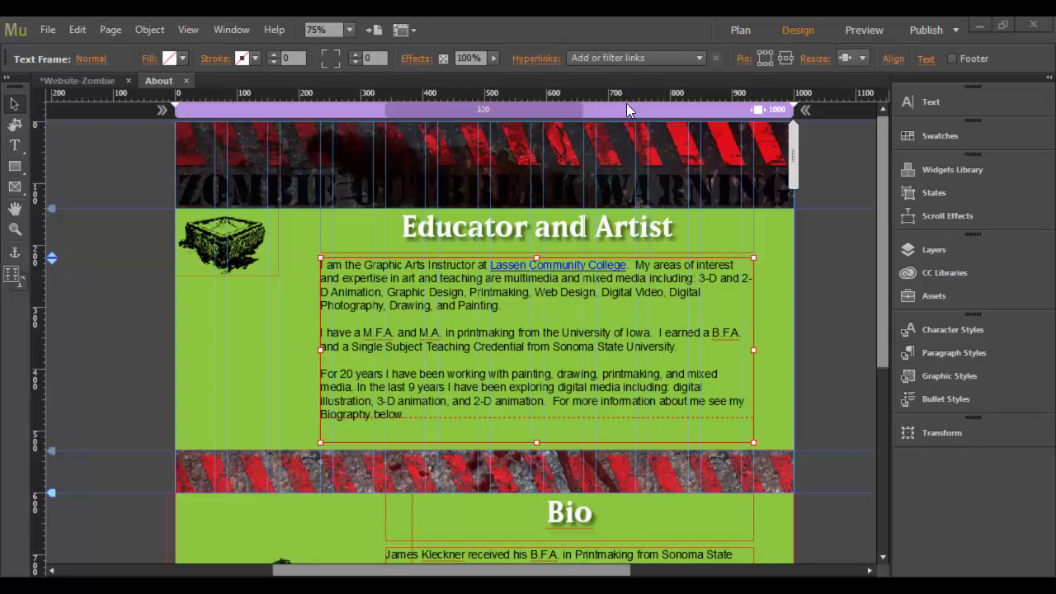
Step: Preview the About page, test the Lassen Community College link, and close the preview
left_click(862, 32)
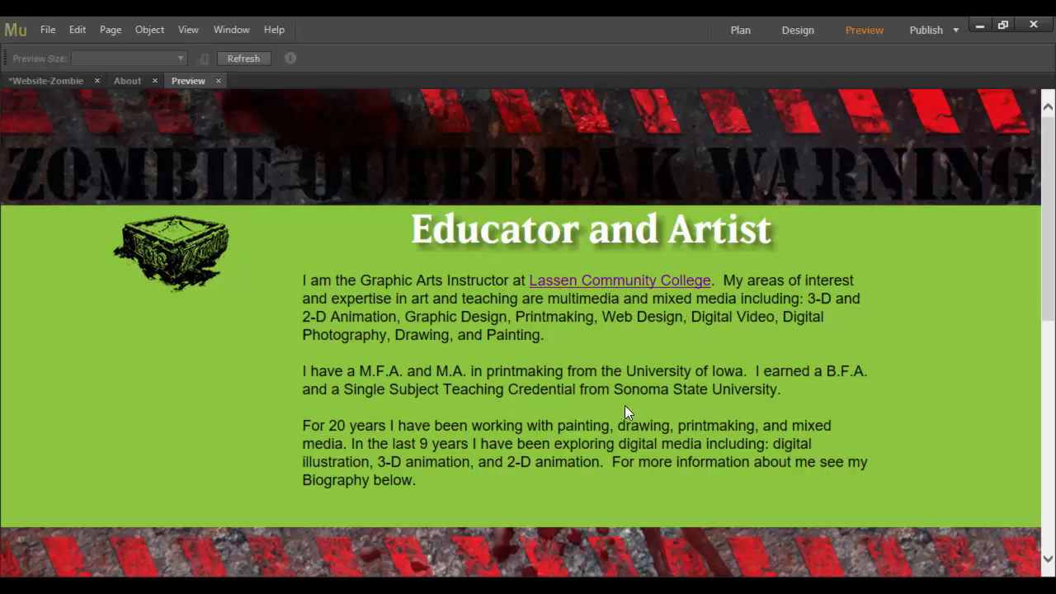
left_click(604, 285)
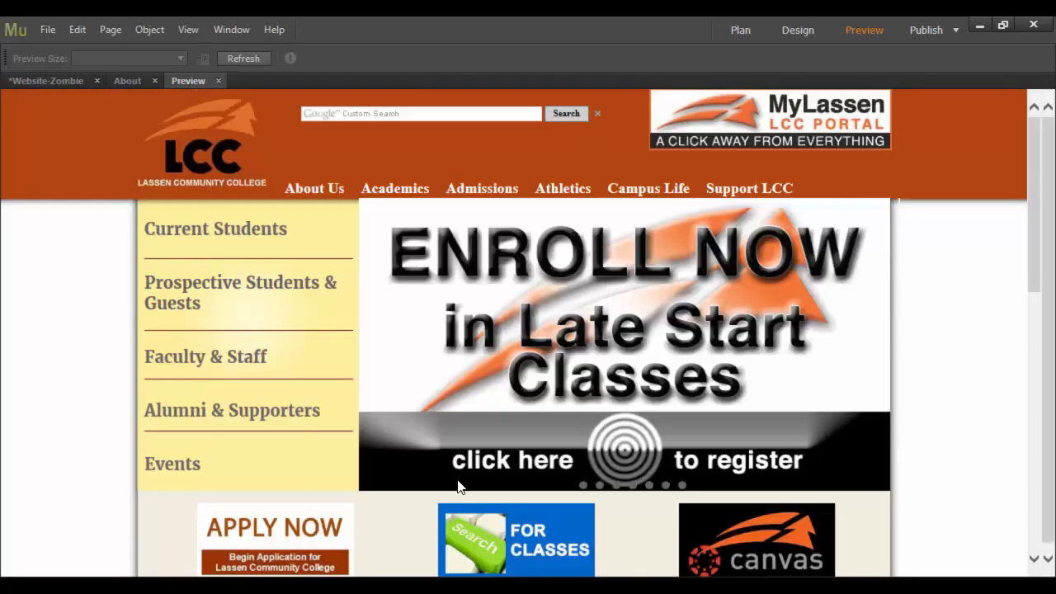
left_click(218, 81)
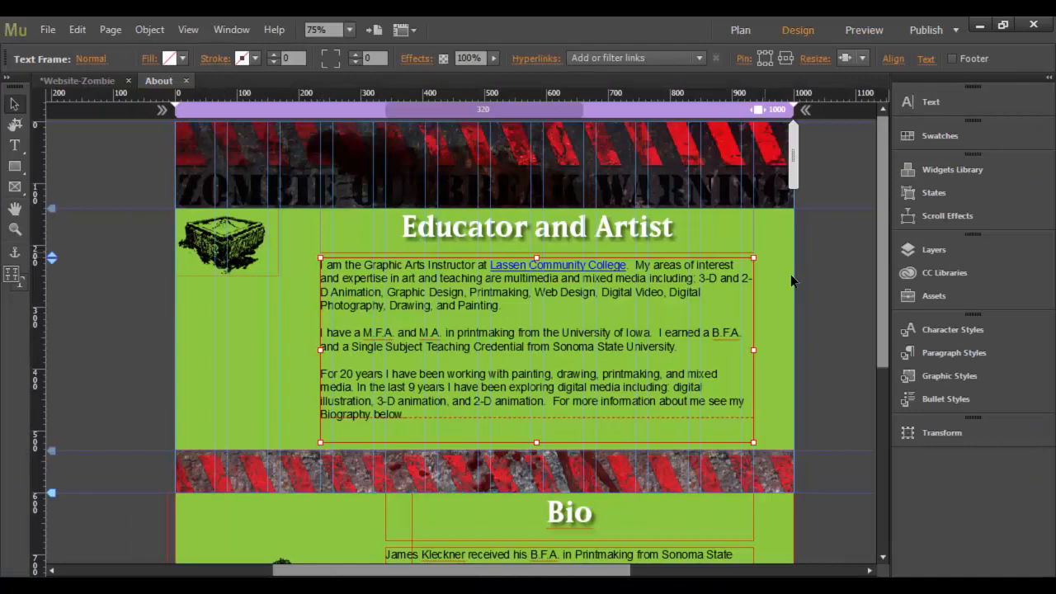
double_click(564, 337)
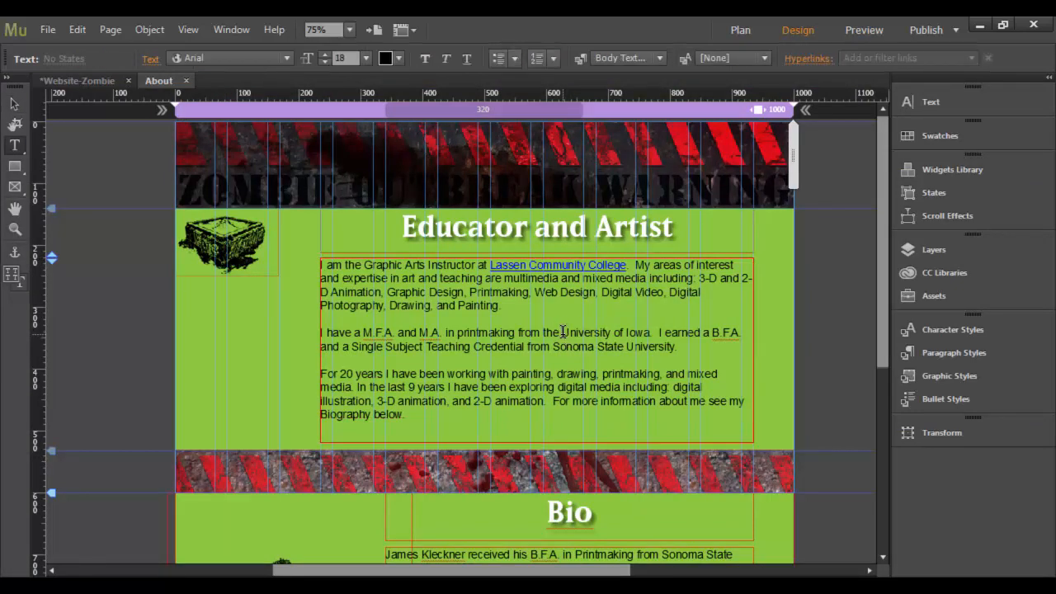
left_click_drag(562, 335, 654, 332)
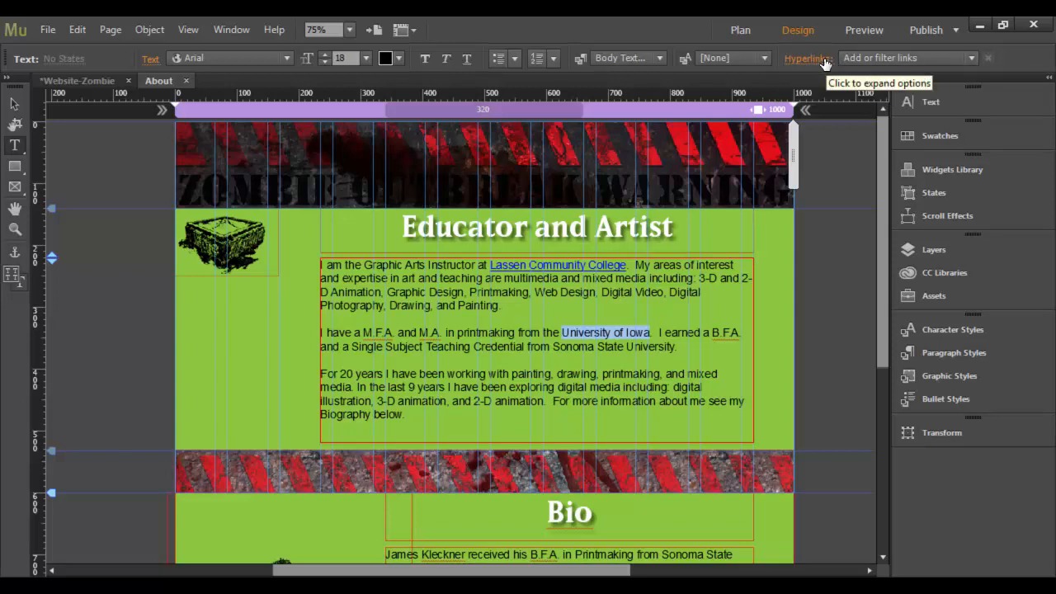
left_click(934, 59)
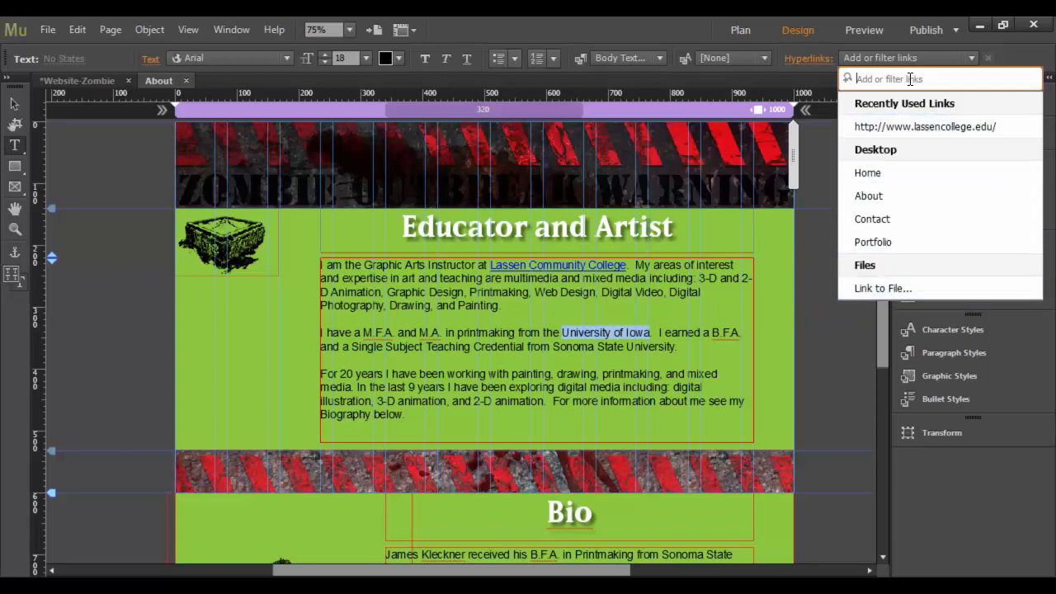
type("https://uiowa.edu/")
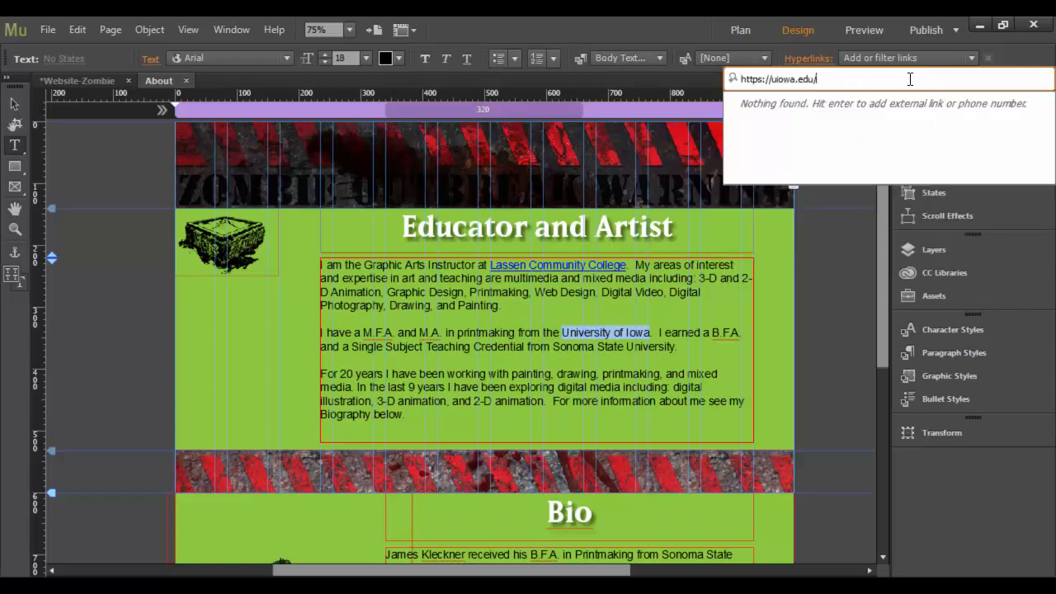
key("Return")
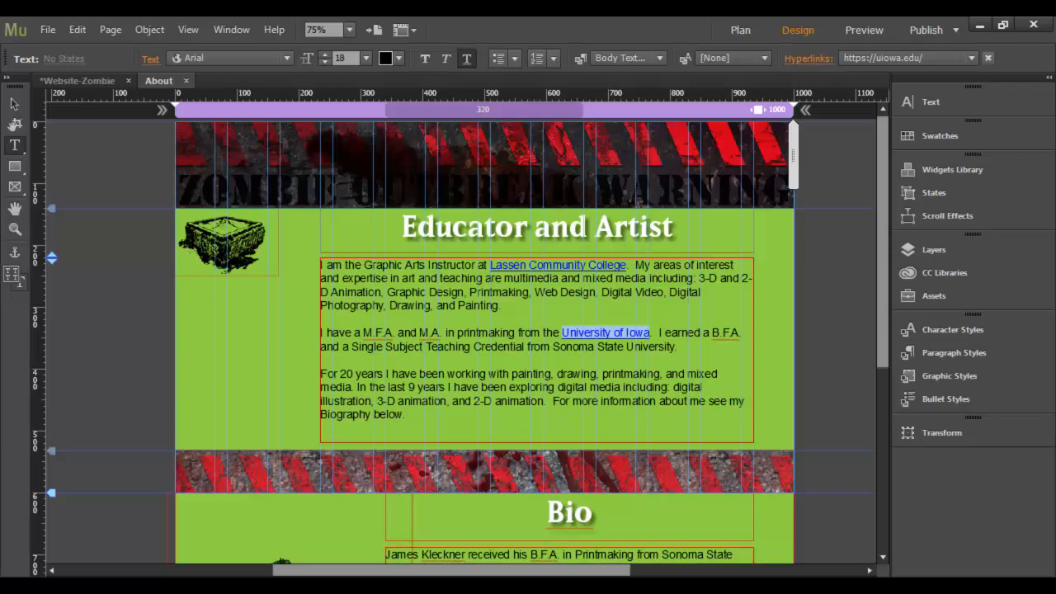
key("alt+Tab")
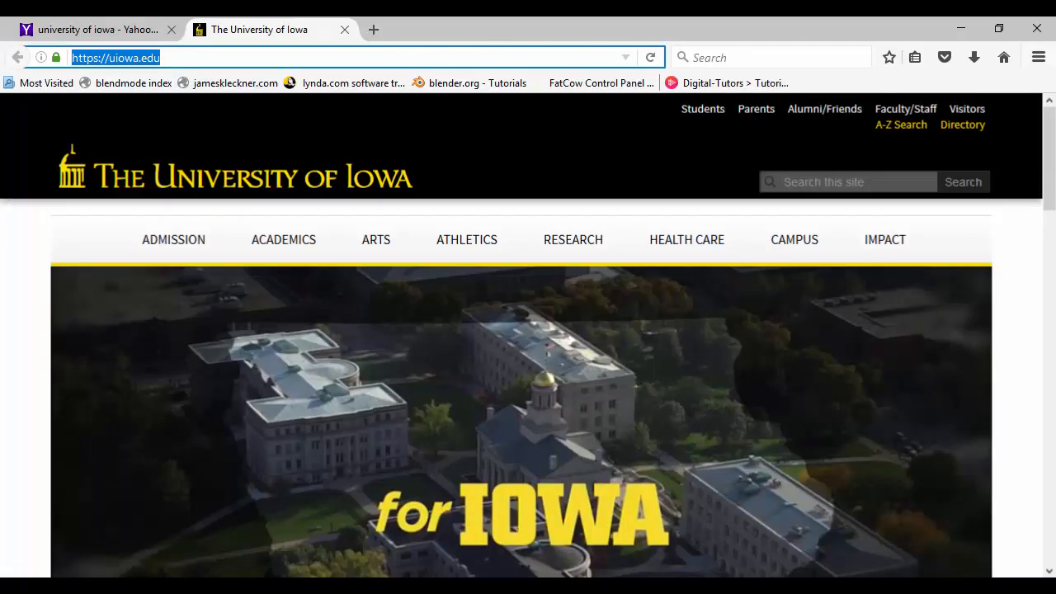
key("alt+Tab")
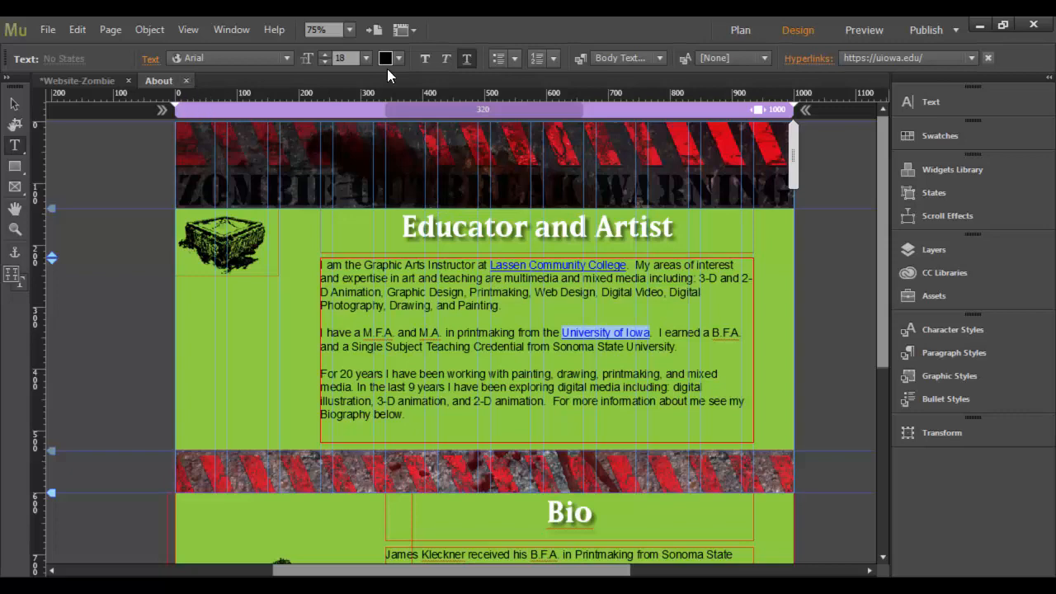
Step: Preview the About page, test the University of Iowa link, and close the preview
left_click(873, 31)
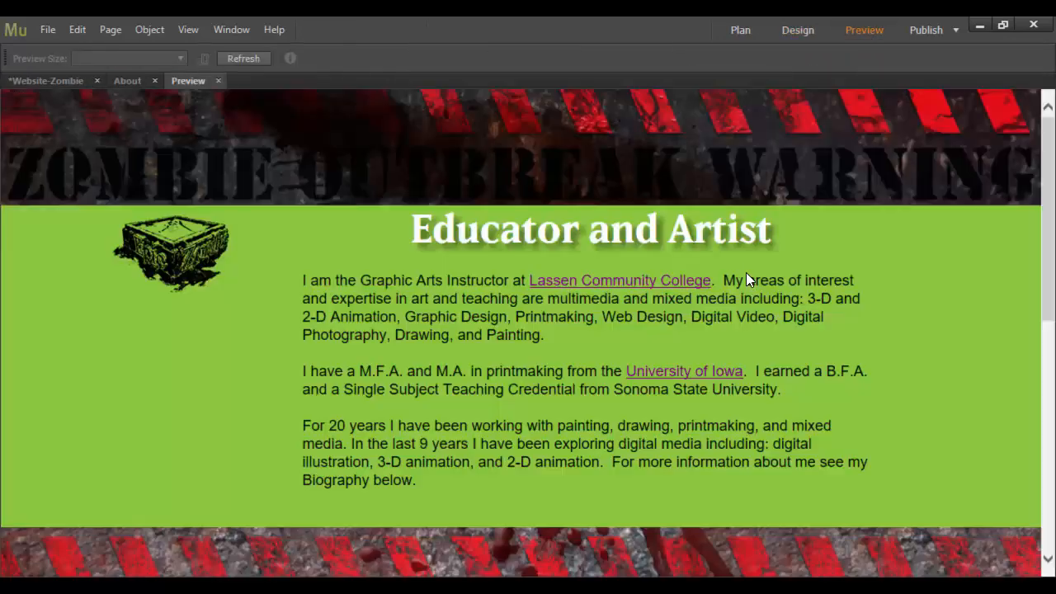
left_click(675, 373)
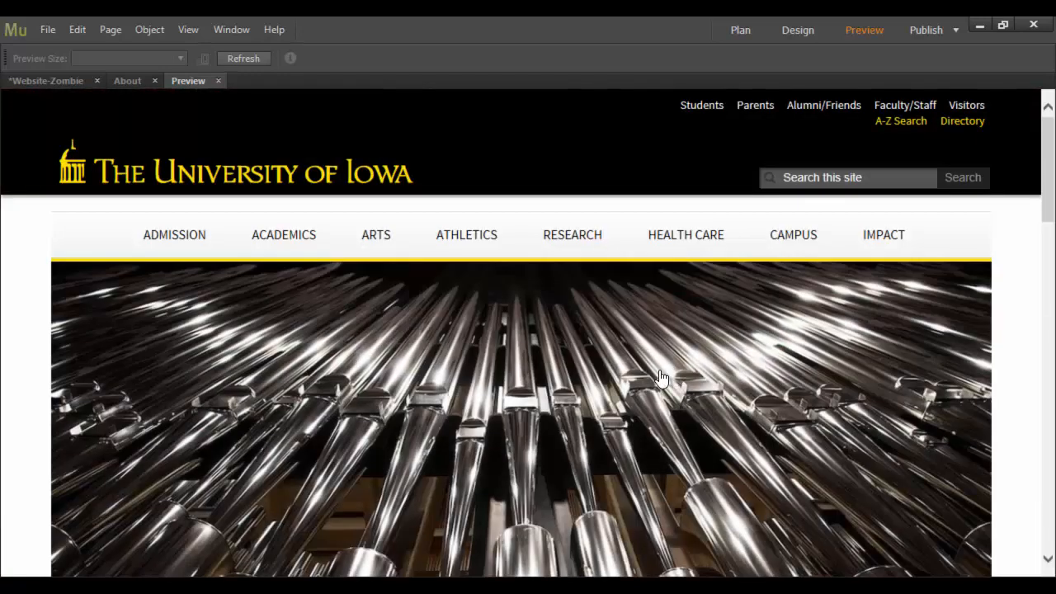
left_click(218, 80)
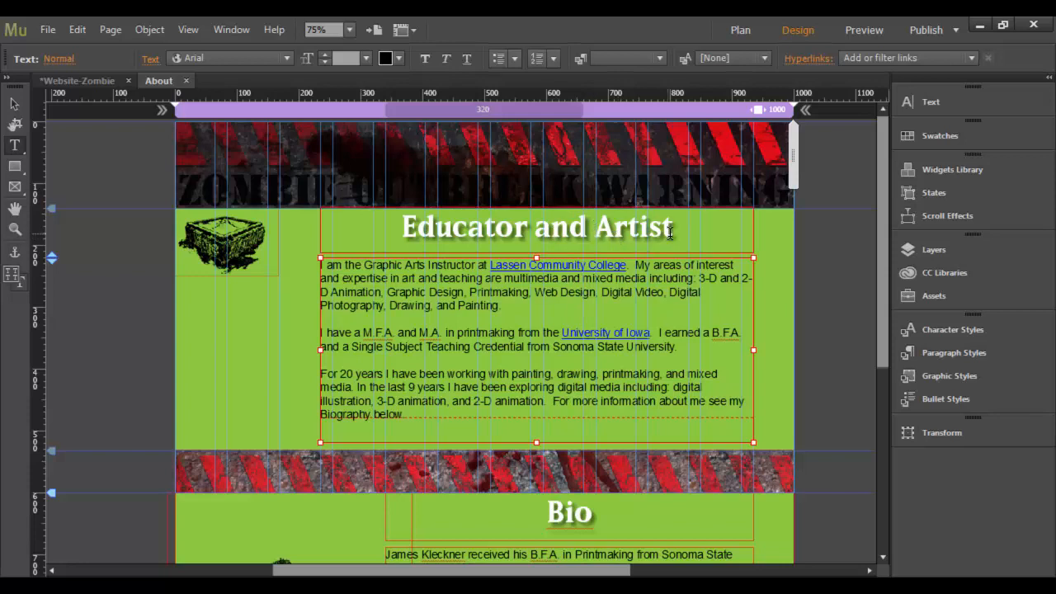
Step: Nudge the "Educator and Artist" heading frame down so that it overlaps the first line of the paragraph text frame
left_click(14, 103)
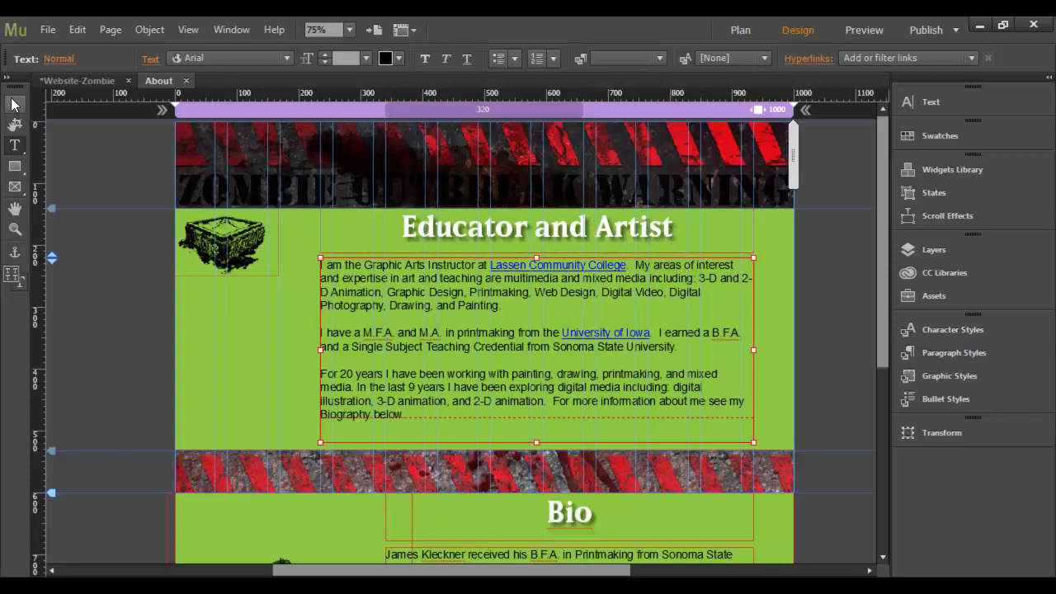
left_click(324, 239)
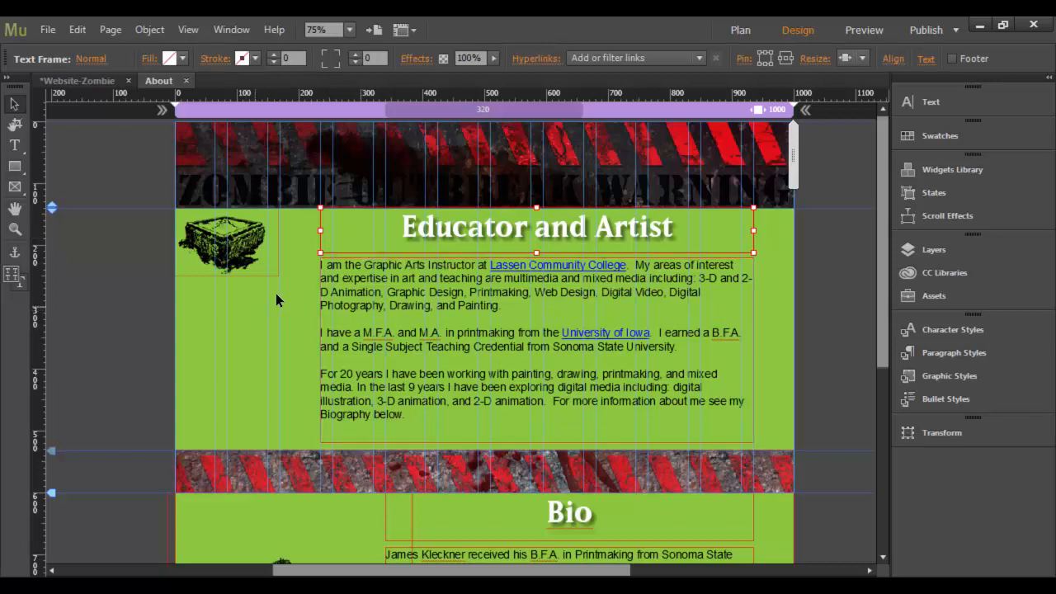
key("shift+Down")
key("shift+Down")
key("shift+Down")
key("shift+Down")
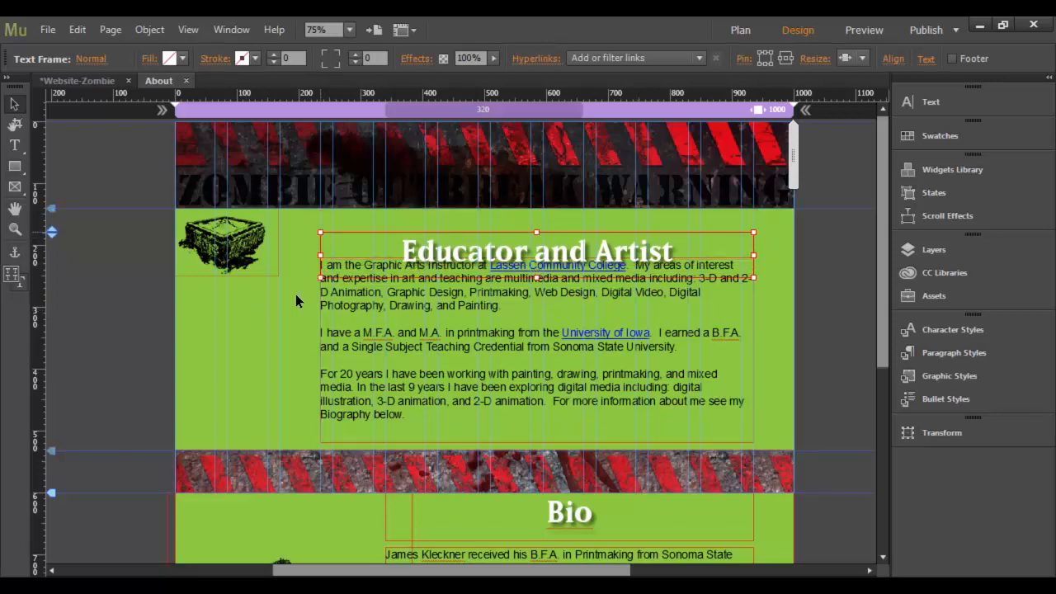
key("shift+Up")
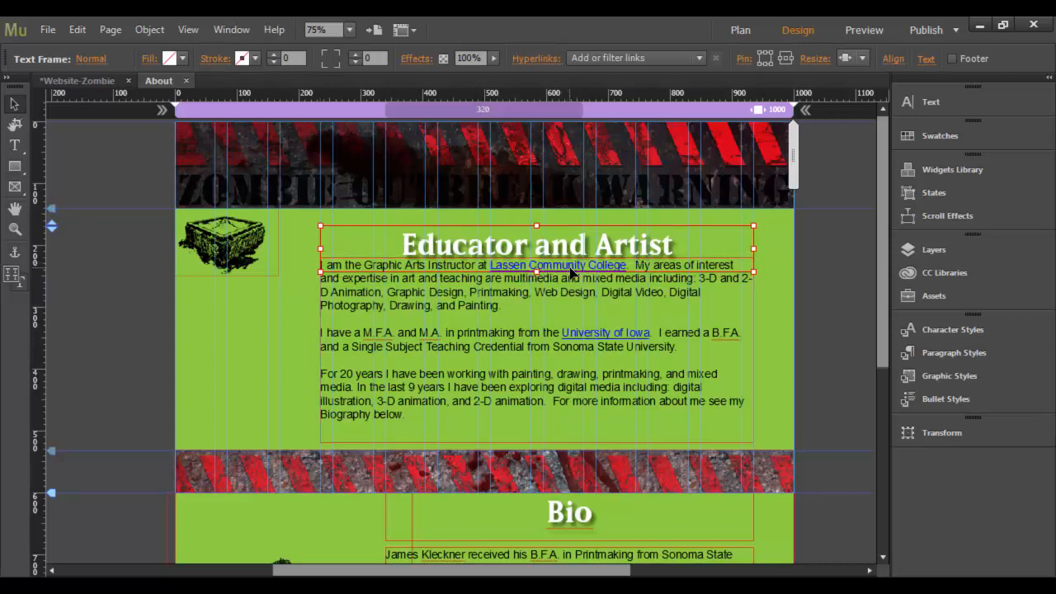
Step: Preview the page with the overlapping heading frame, try the University of Iowa link, and close the preview
left_click(858, 28)
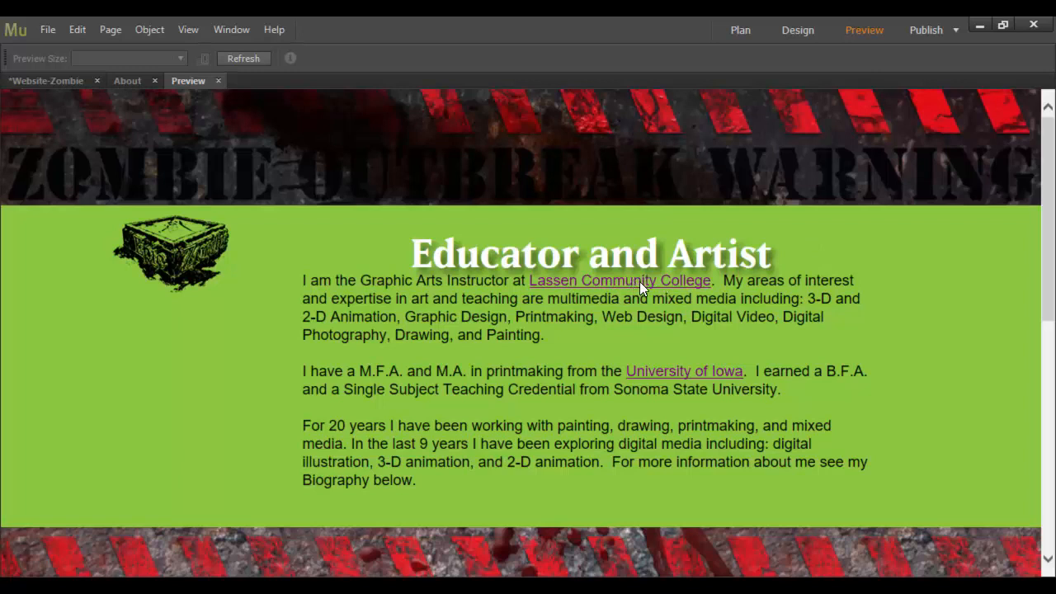
left_click(698, 377)
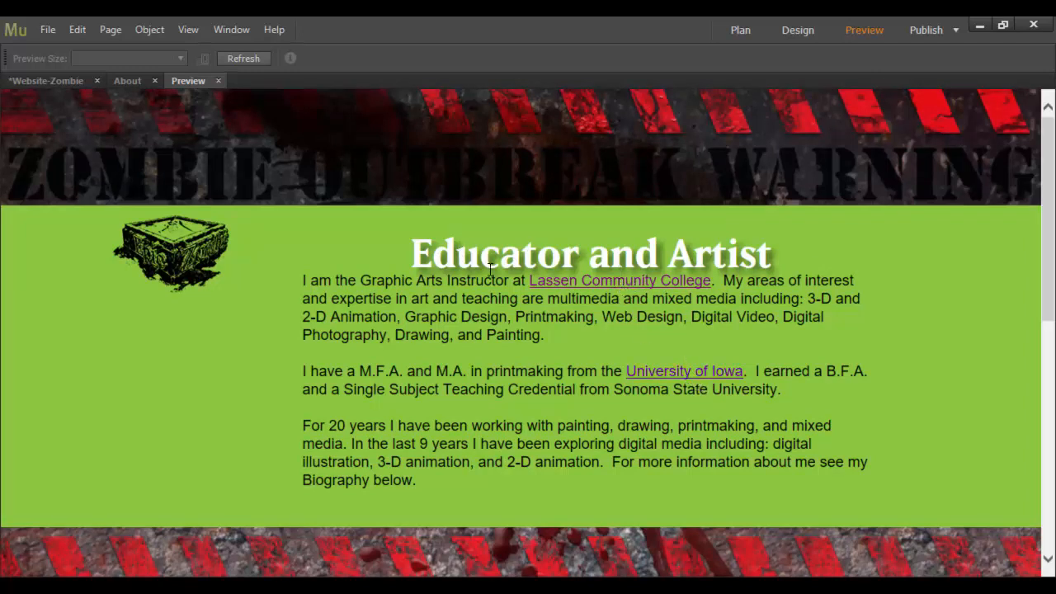
left_click(219, 81)
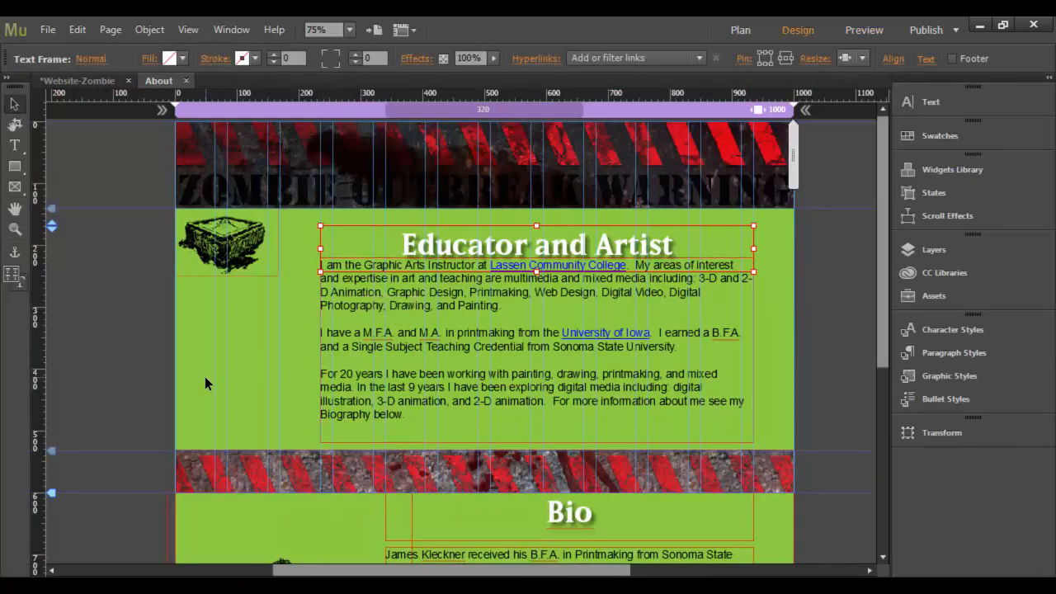
Step: Undo the moves of the "Educator and Artist" heading frame and deselect it
left_click(210, 337)
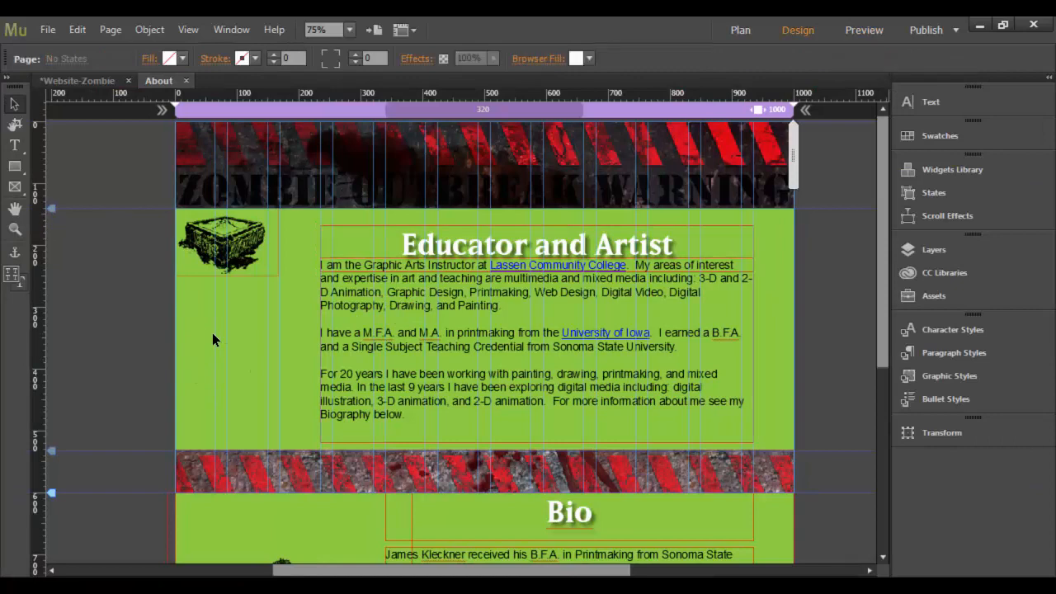
key("ctrl+z")
key("ctrl+z")
key("ctrl+z")
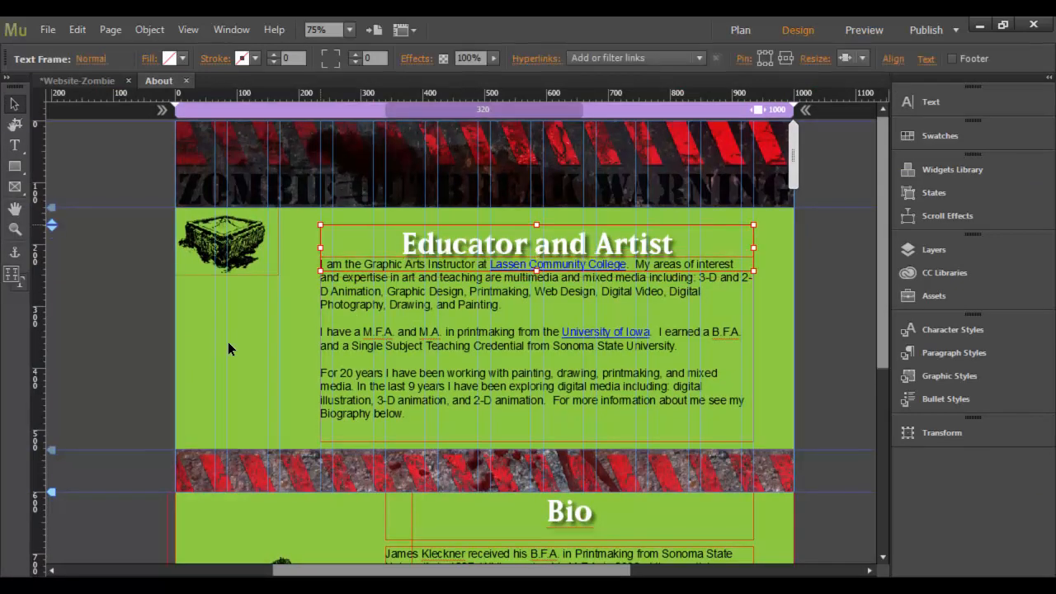
key("ctrl+z")
key("ctrl+z")
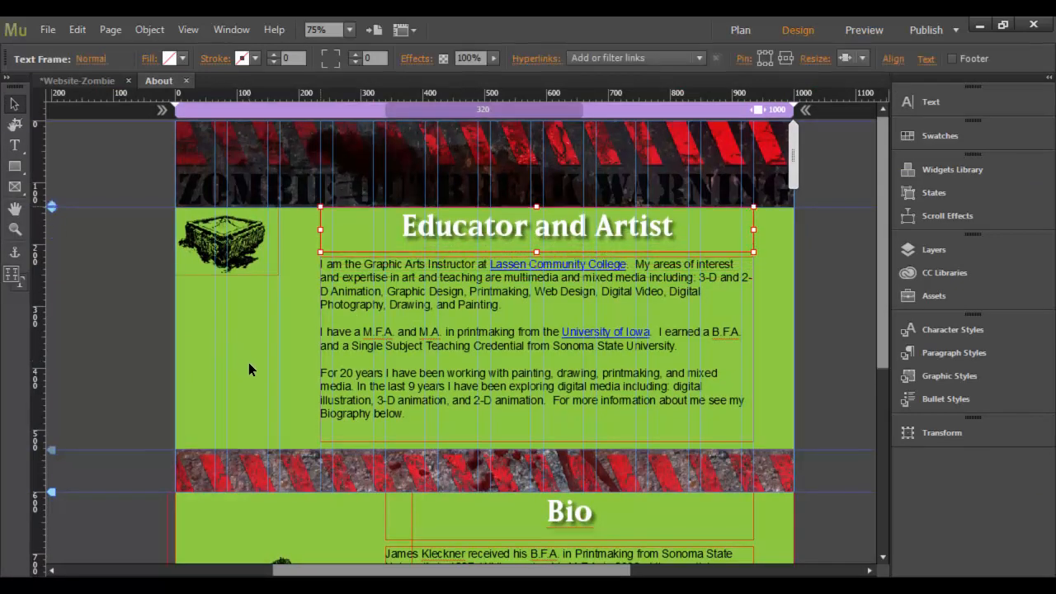
left_click(249, 369)
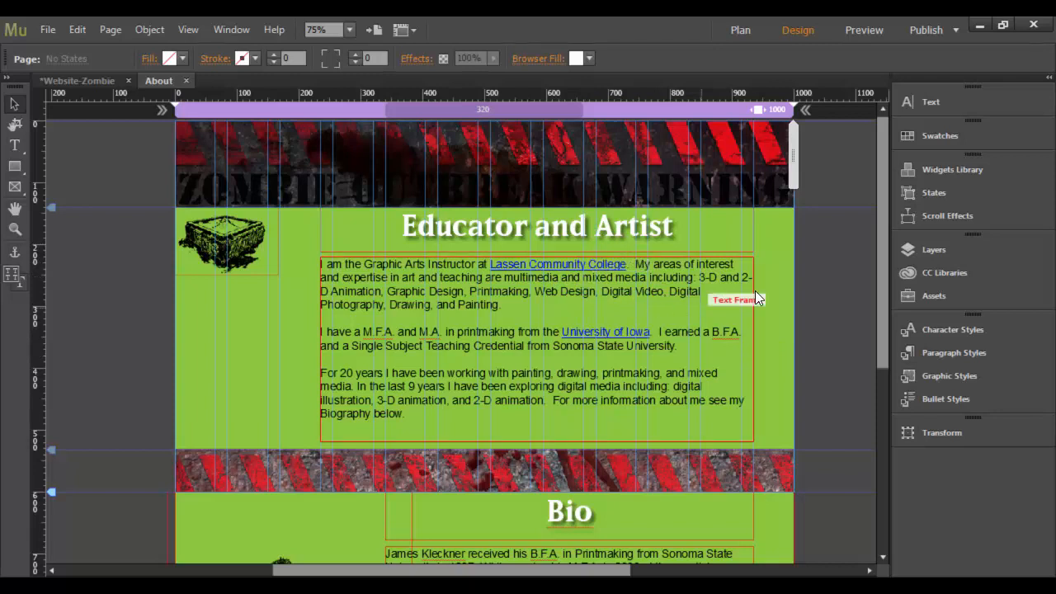
Step: Place an anchor named "Bio" beside the zombie illustration in the Bio section and reposition it at X 266, Y 689
left_click_drag(883, 236, 890, 302)
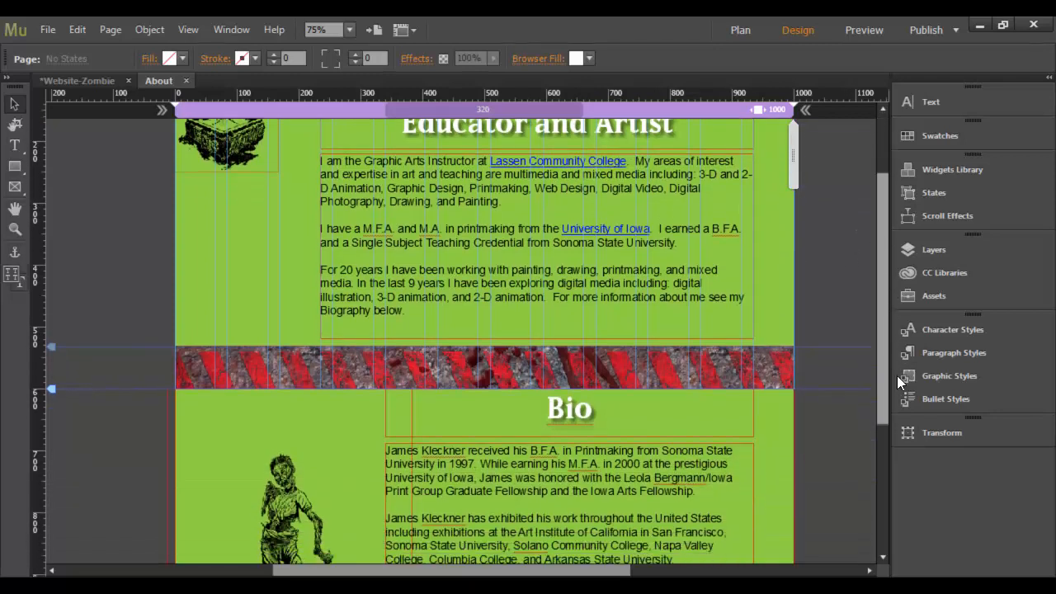
left_click_drag(885, 368, 872, 219)
left_click_drag(879, 304, 879, 518)
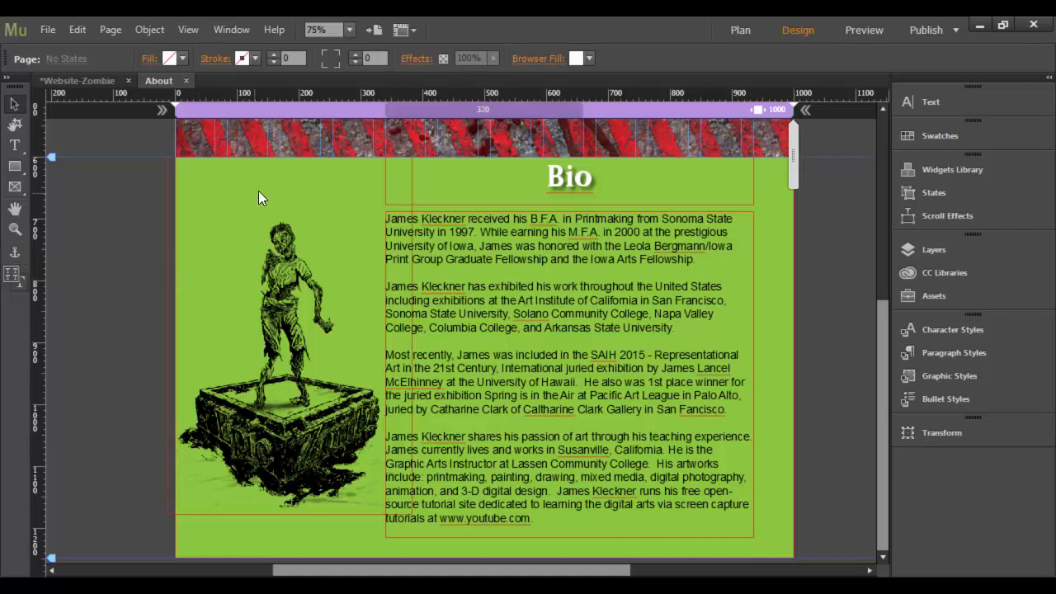
left_click(343, 189)
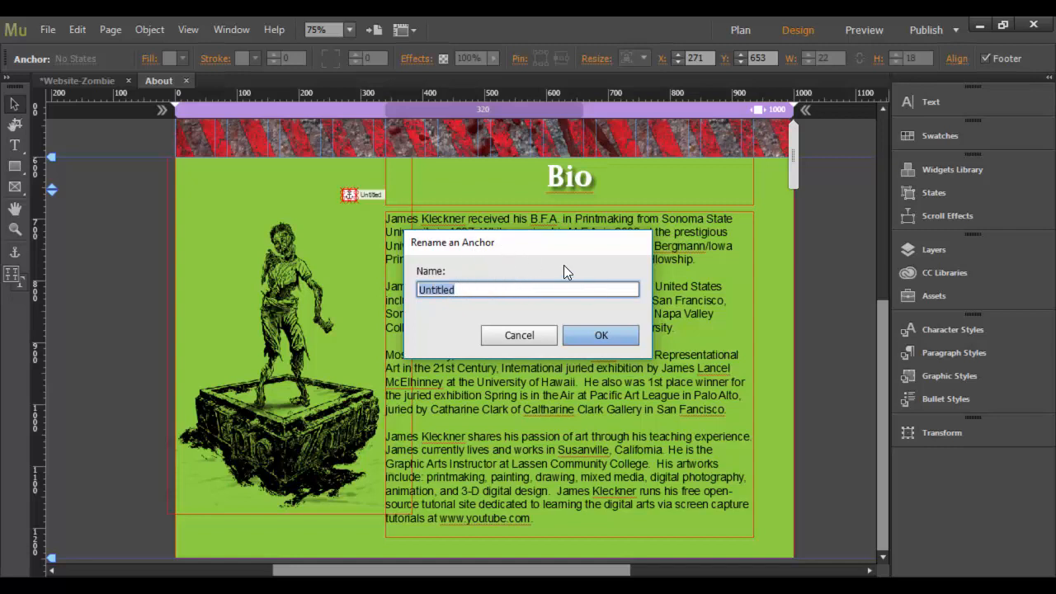
type("Bio")
left_click(591, 332)
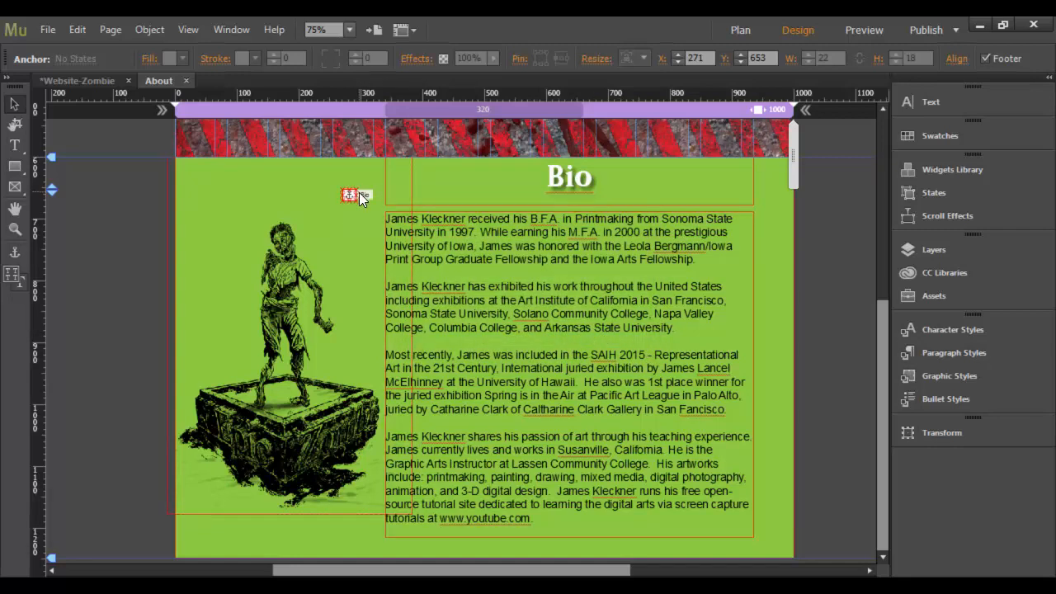
left_click_drag(350, 196, 345, 221)
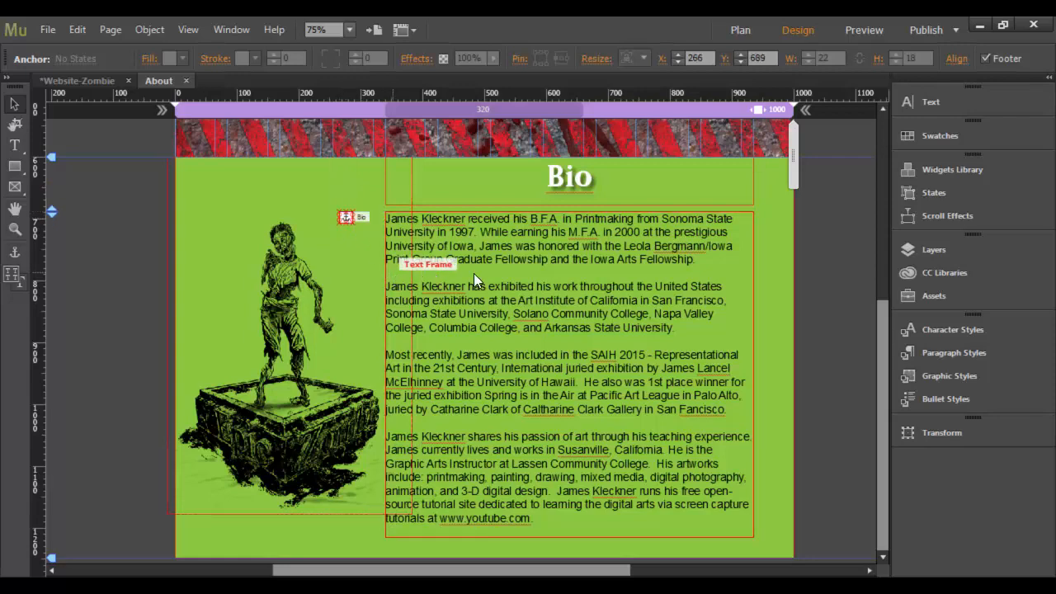
Step: Link the sentence "For more information about me see my Biography below." to the Bio anchor on the About page
scroll(842, 285, "up", 5)
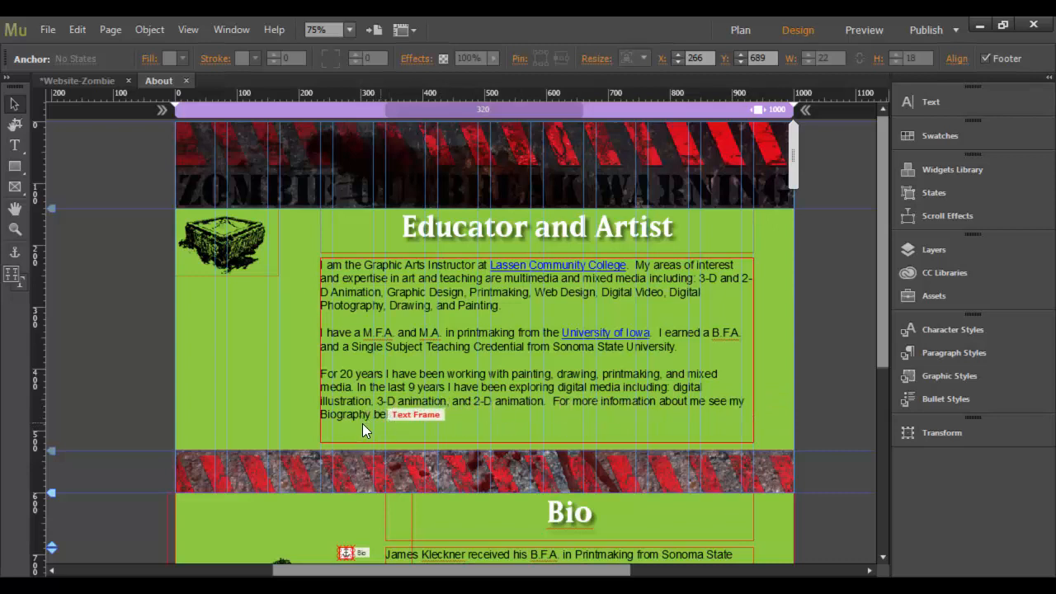
double_click(556, 403)
left_click_drag(555, 404, 701, 418)
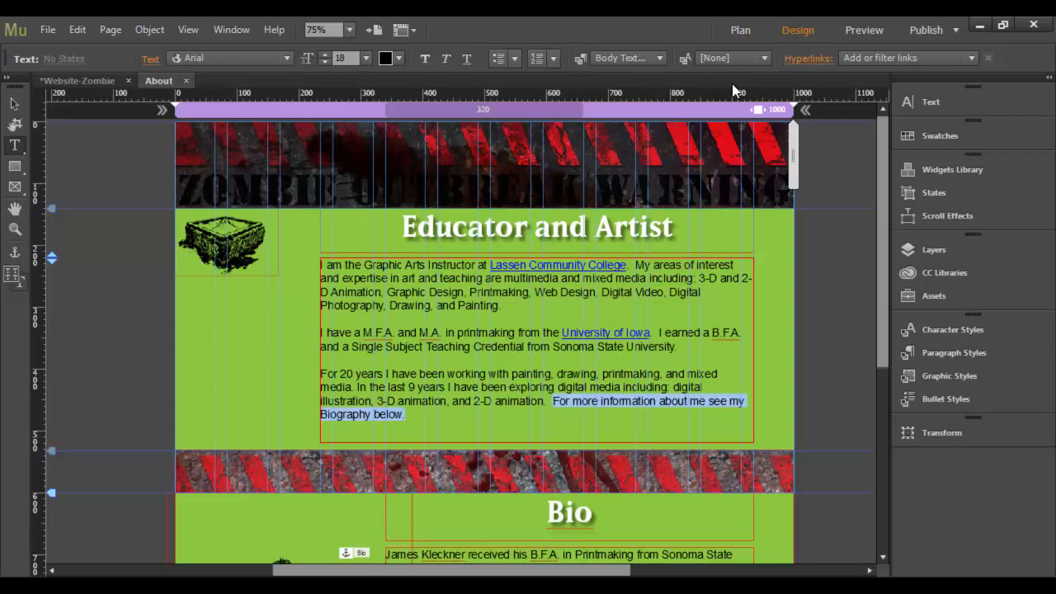
left_click(894, 54)
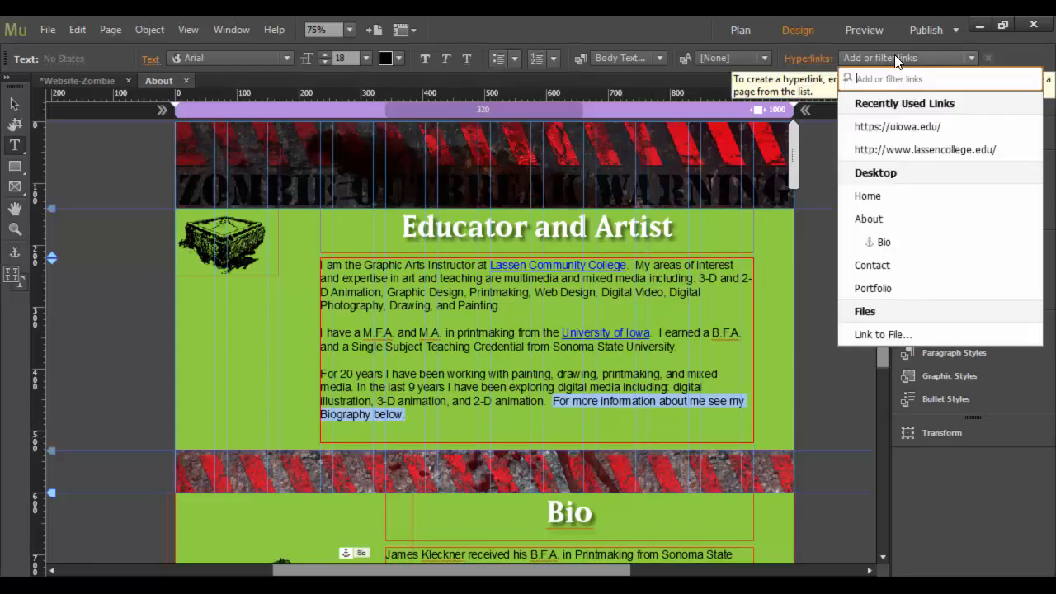
left_click(883, 245)
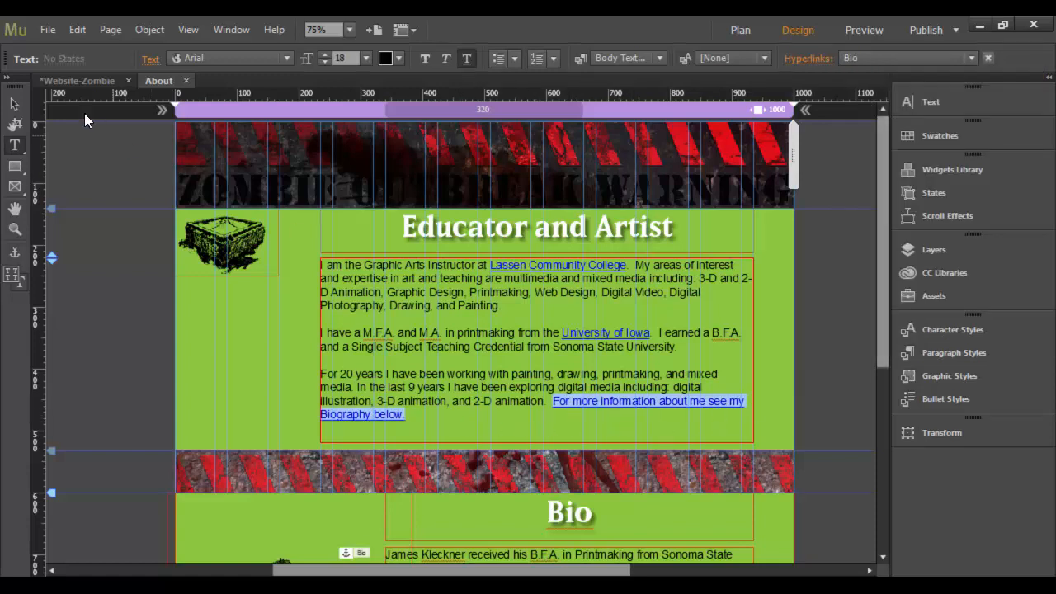
left_click(23, 101)
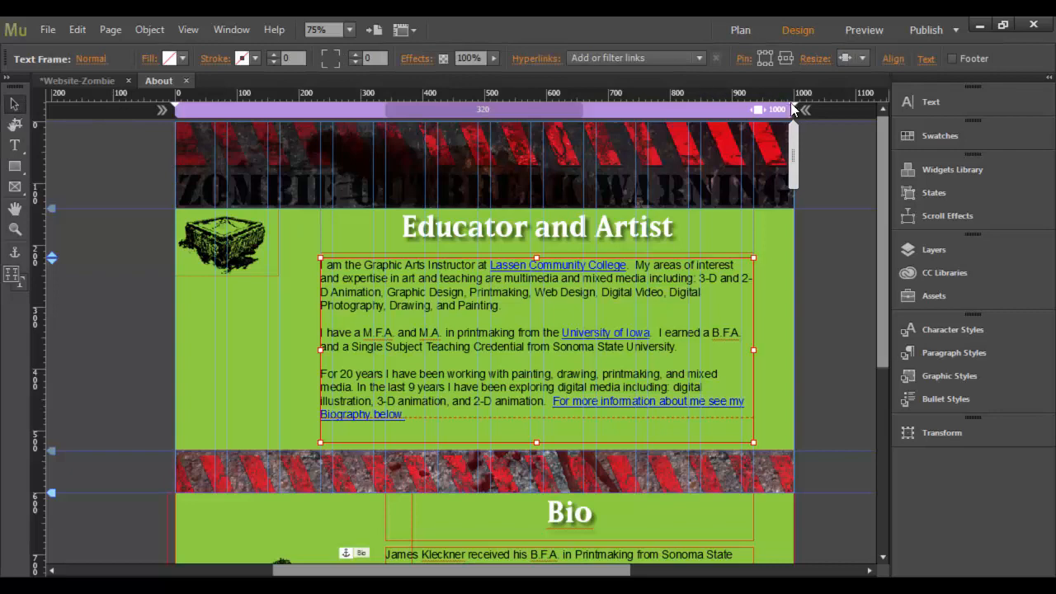
Step: Preview the About page, test the "For more information about me see my Biography below." link, and close the preview
left_click(860, 29)
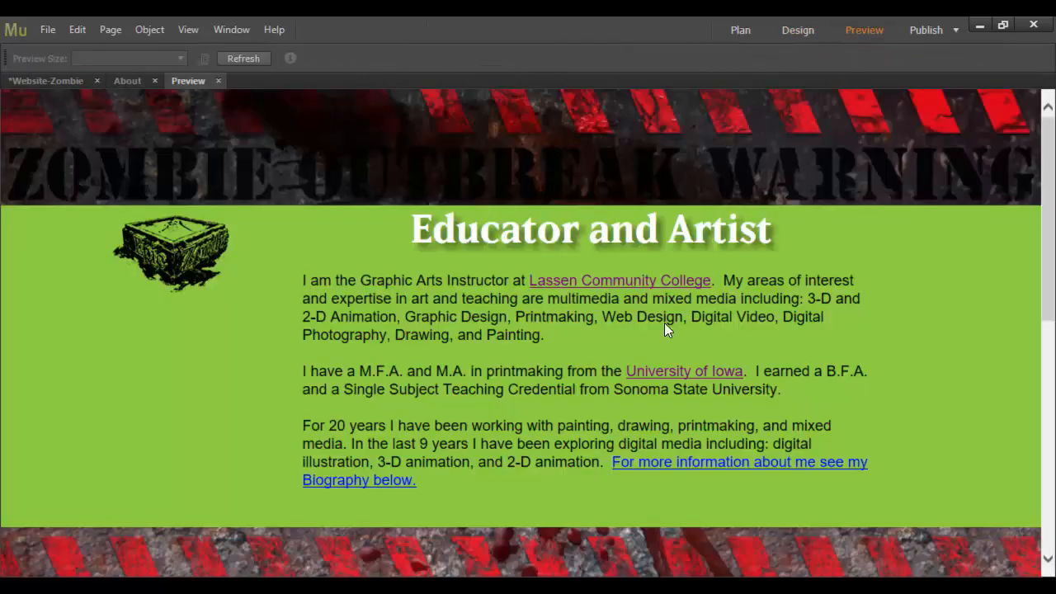
left_click(728, 463)
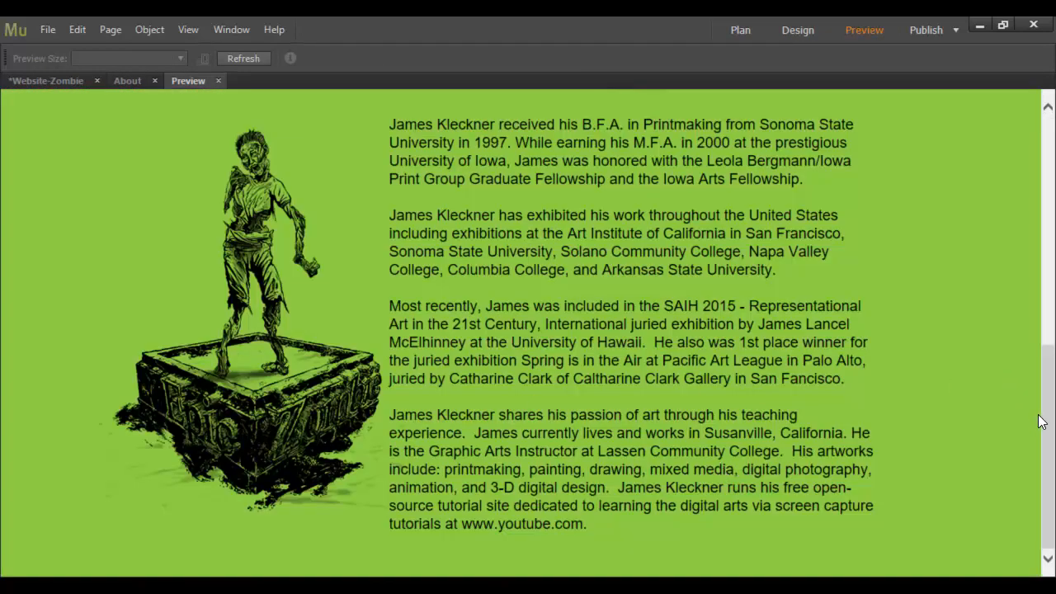
mouse_move(1042, 415)
left_mouse_down()
mouse_move(1045, 394)
mouse_move(1046, 419)
mouse_move(1046, 404)
left_mouse_up()
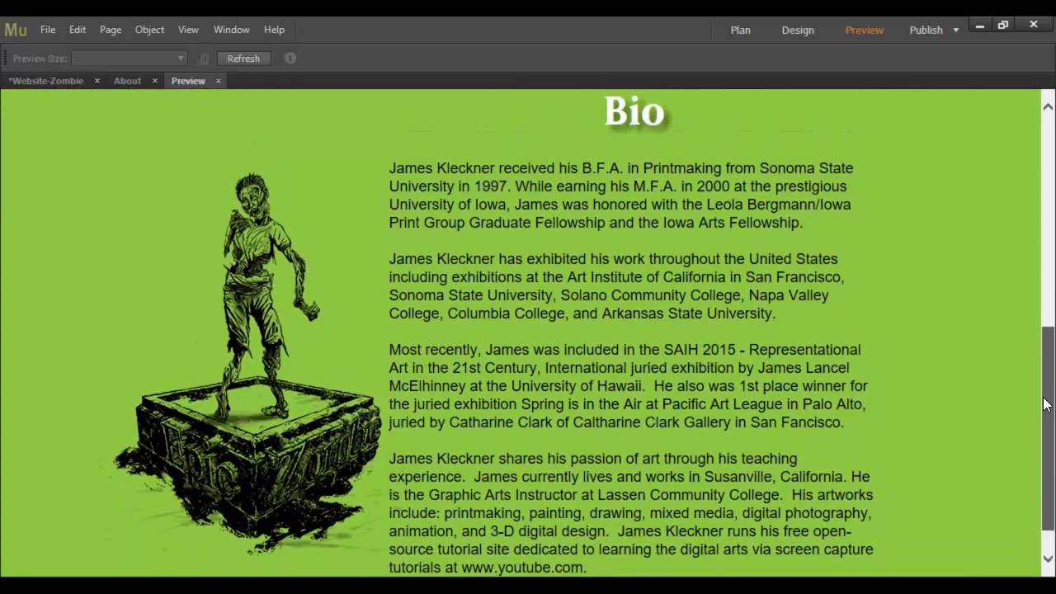
left_click(219, 81)
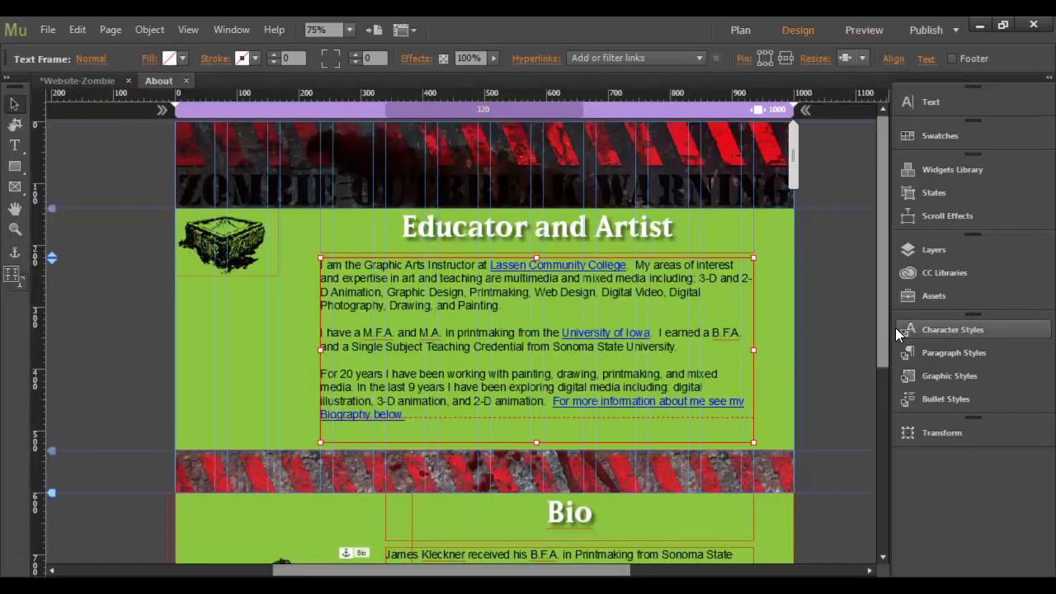
Step: Move the Bio anchor up level with the Bio heading to X 266, Y 621 and retest the Biography link in a preview
left_click_drag(882, 334, 881, 438)
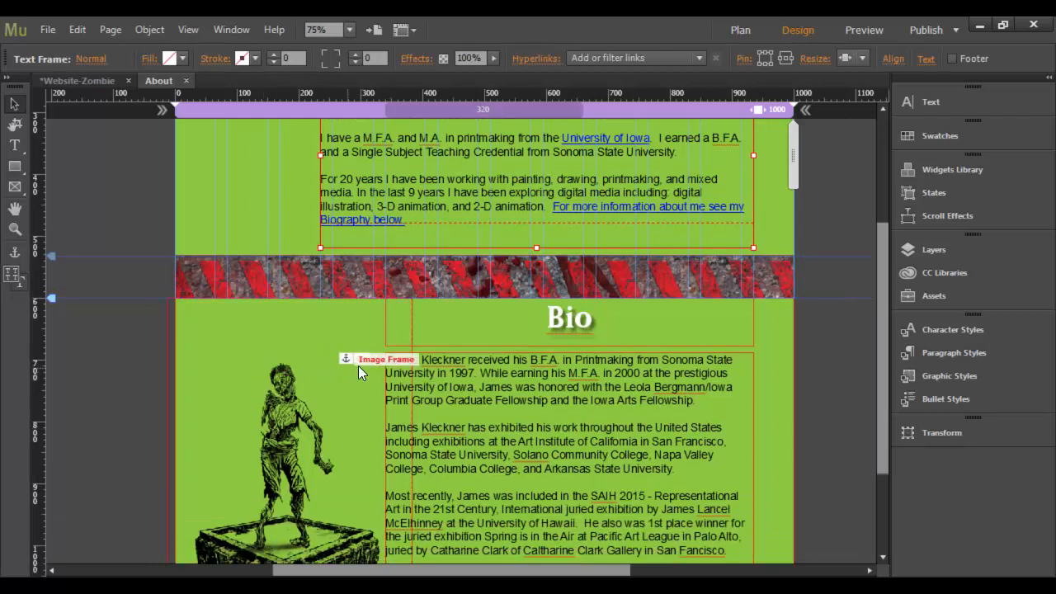
left_click_drag(349, 360, 346, 317)
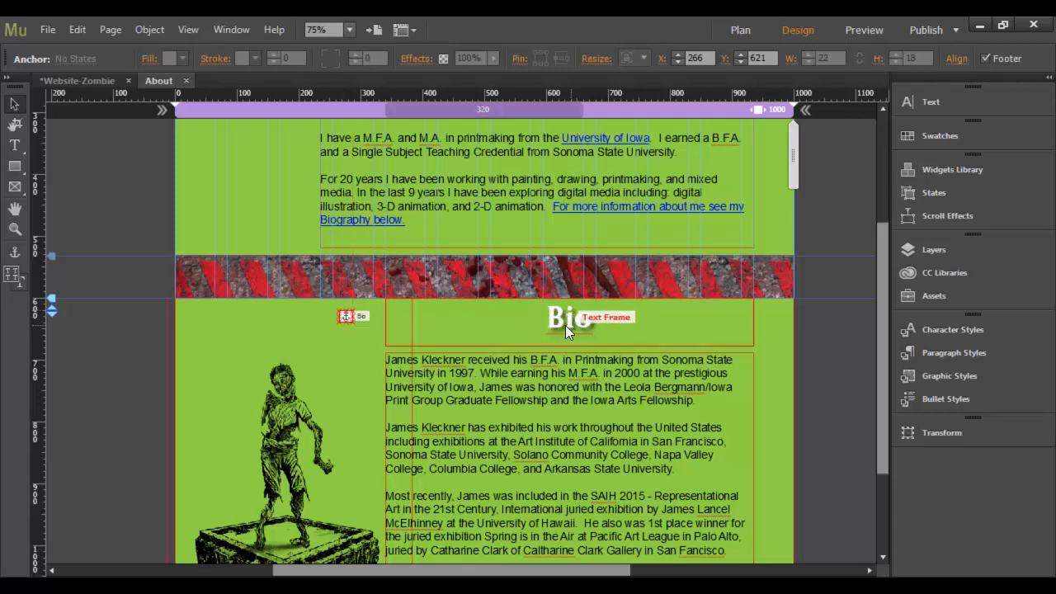
left_click(864, 30)
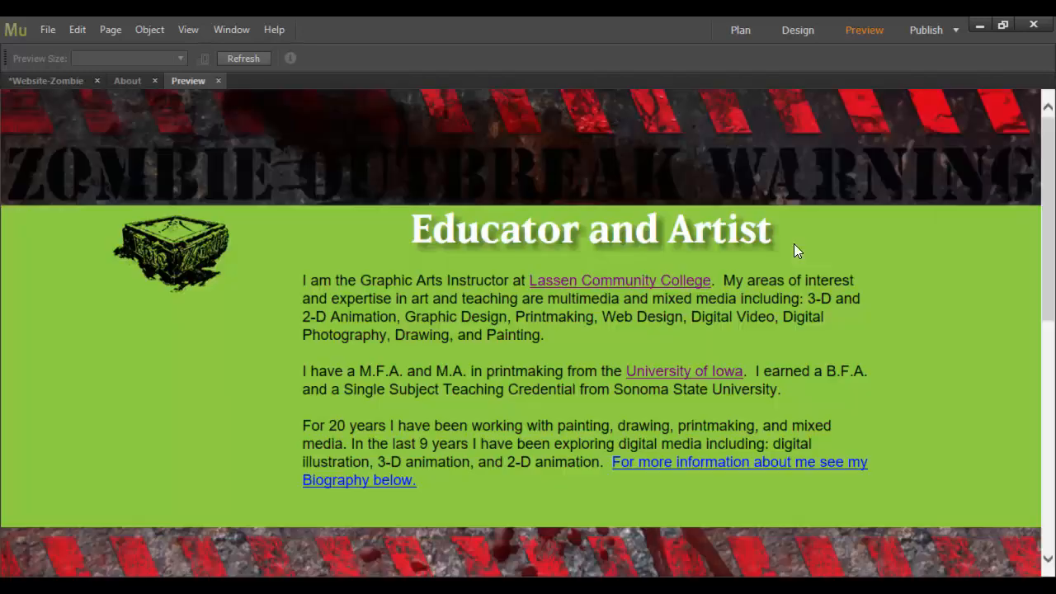
left_click(715, 463)
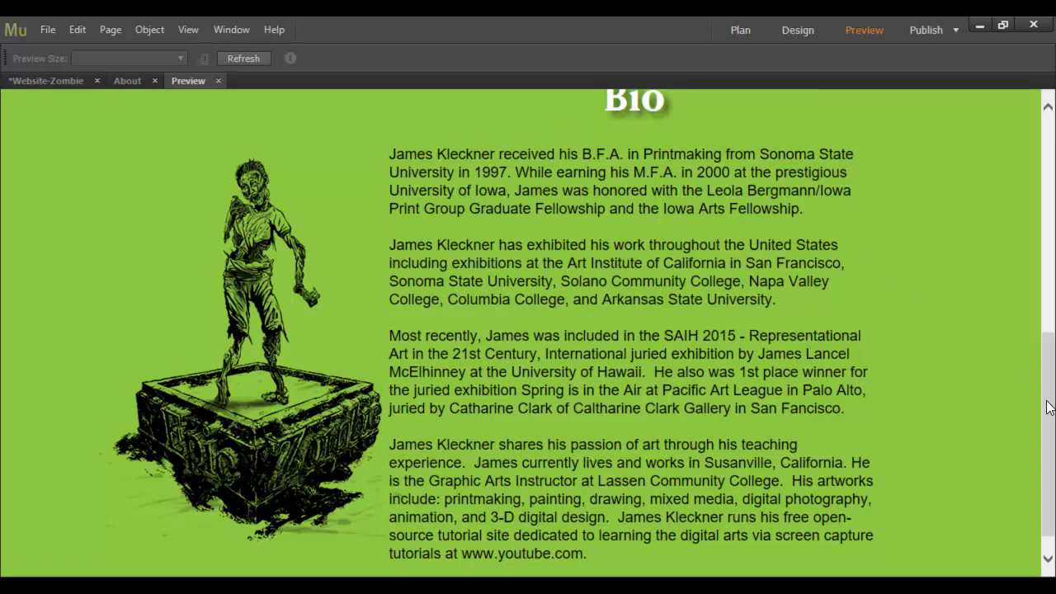
left_click_drag(1047, 402, 1047, 396)
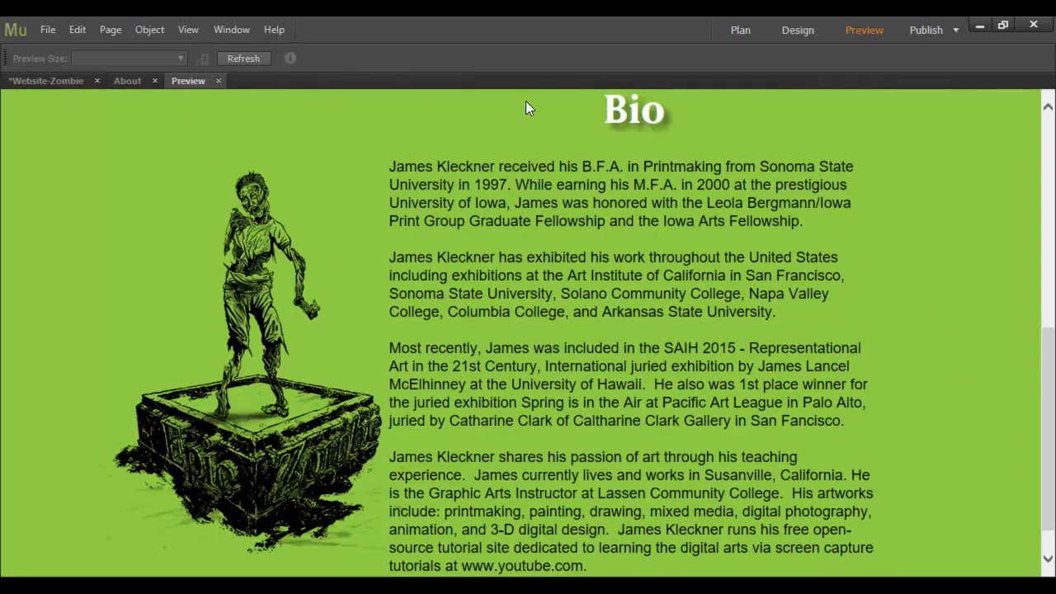
left_click(219, 81)
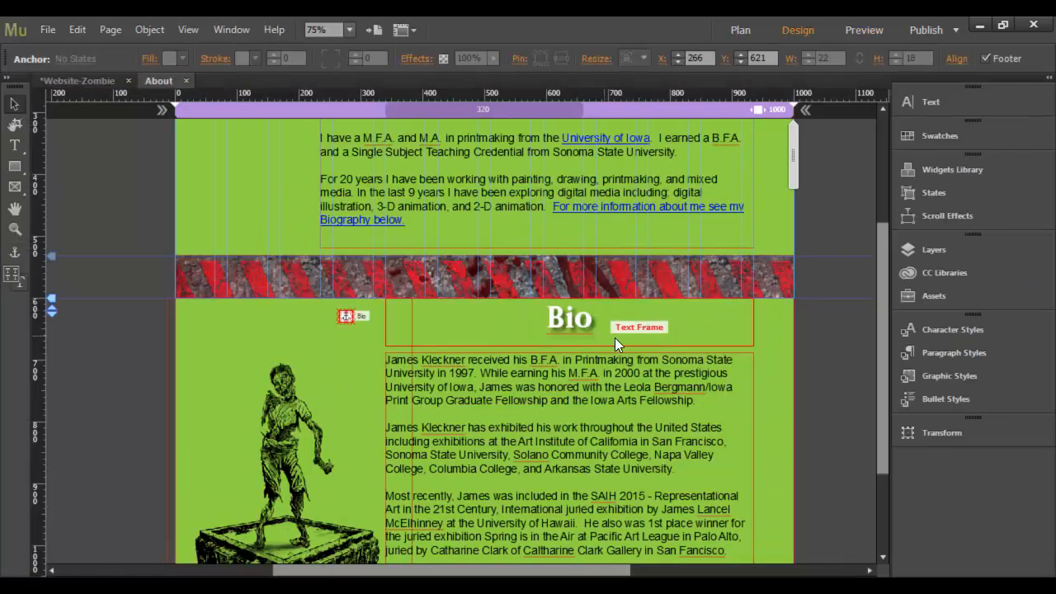
Step: Nudge the "Bio" heading text frame slightly downward, away from the upper edge of its green section, and deselect it
left_click(567, 322)
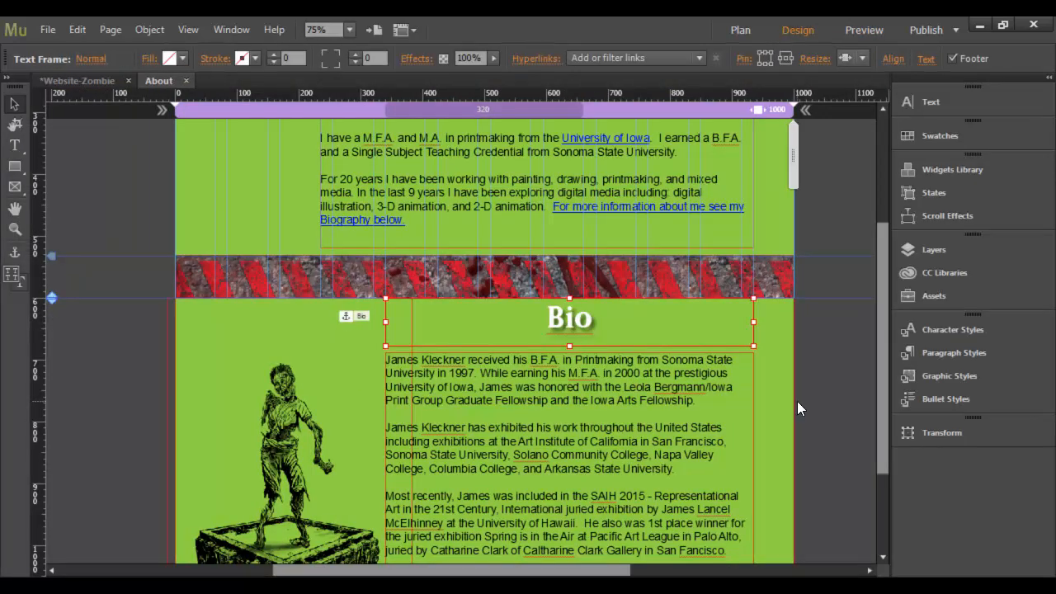
key("Down")
key("Down")
key("Down")
key("Down")
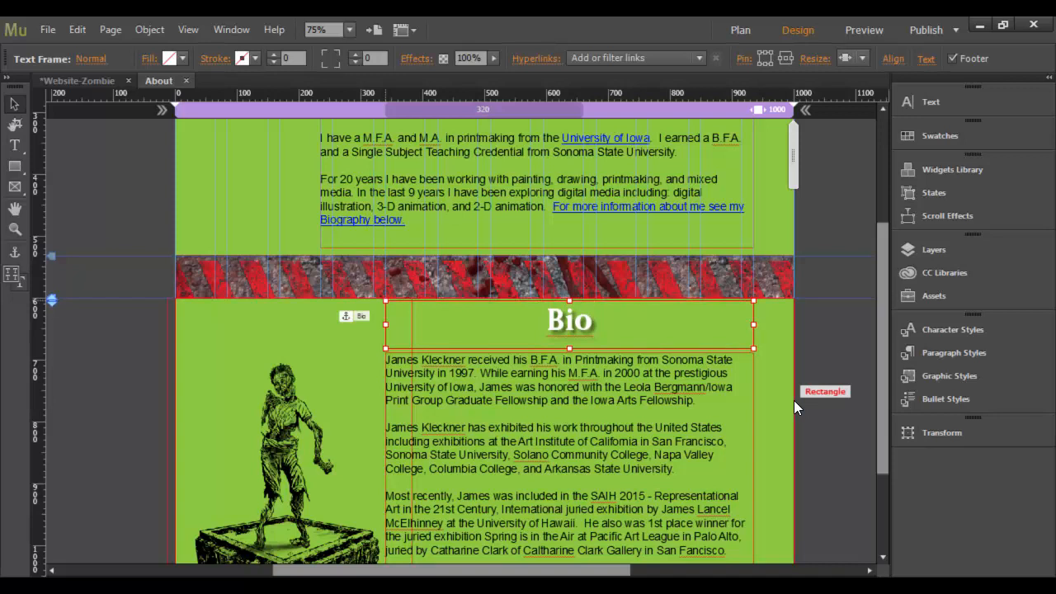
left_click(781, 414)
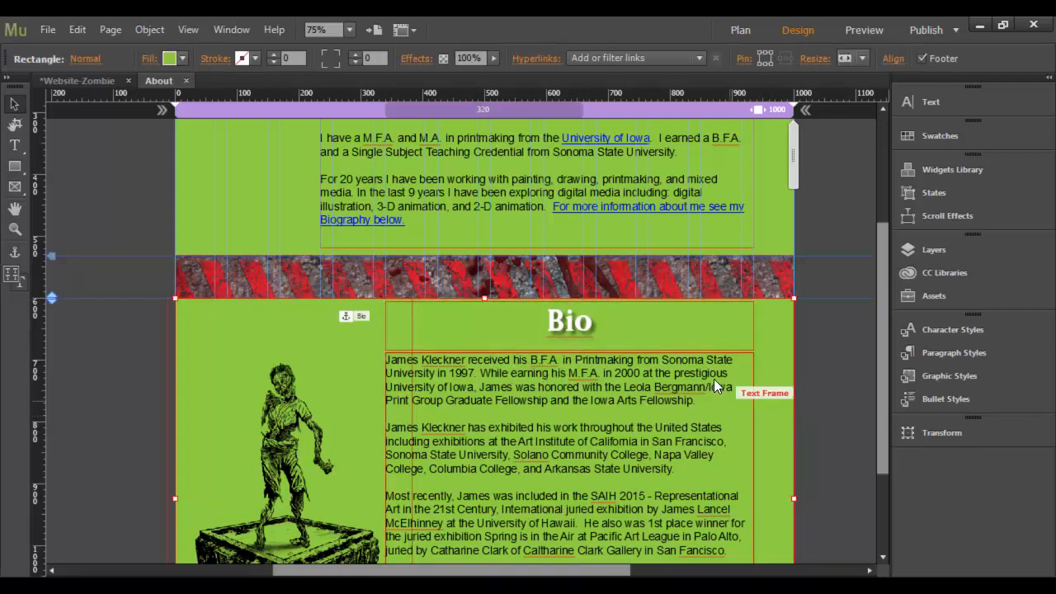
Step: Select the linked words "For more information about me" in the Educator and Artist text and open the link style settings
scroll(715, 371, "up", 2)
scroll(716, 368, "up", 2)
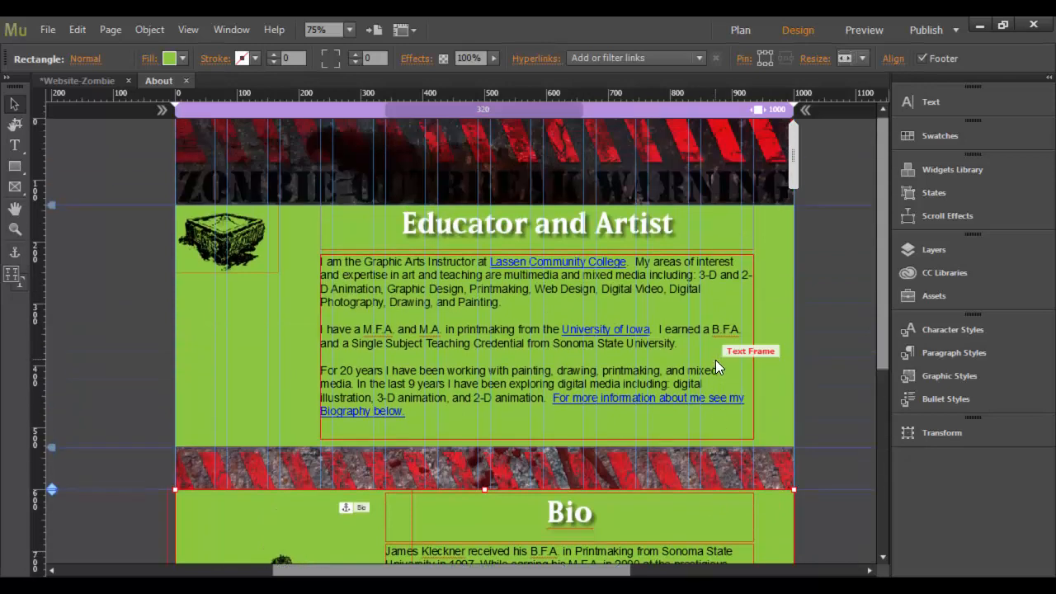
scroll(715, 360, "down", 2)
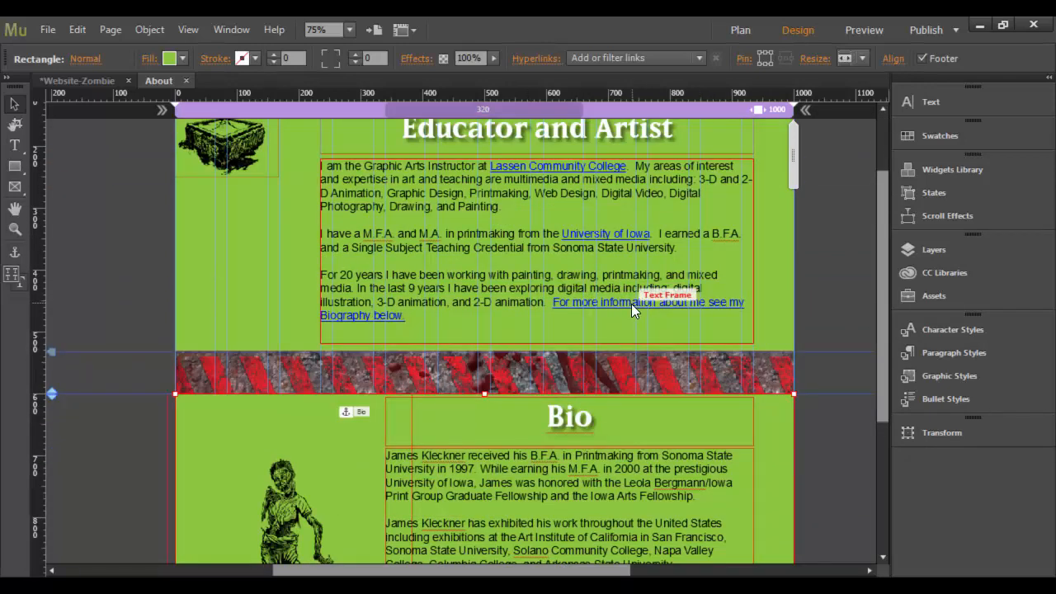
left_click(601, 303)
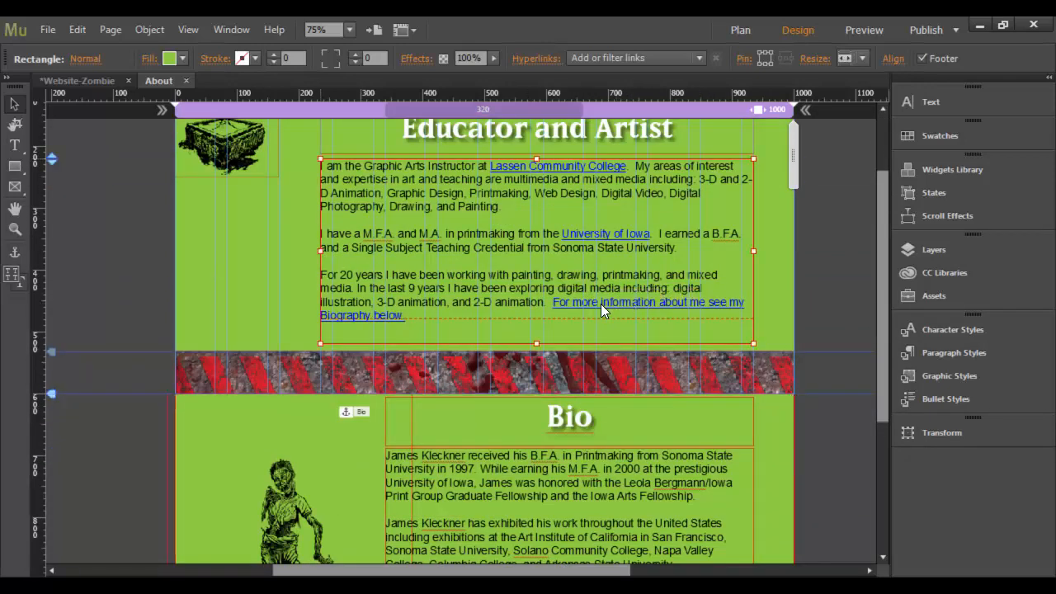
left_click(557, 304)
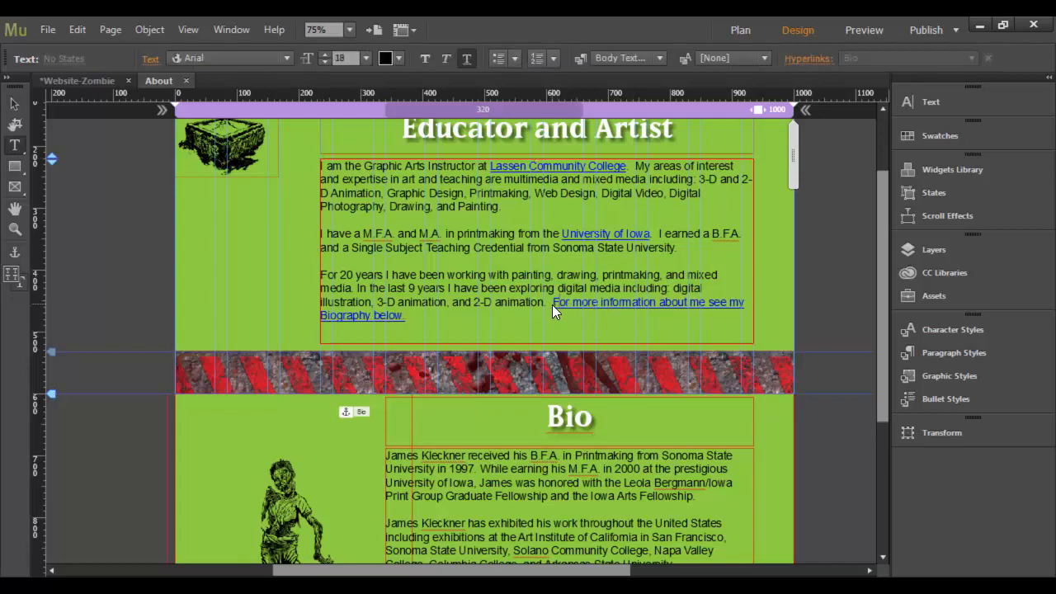
left_click_drag(552, 305, 697, 306)
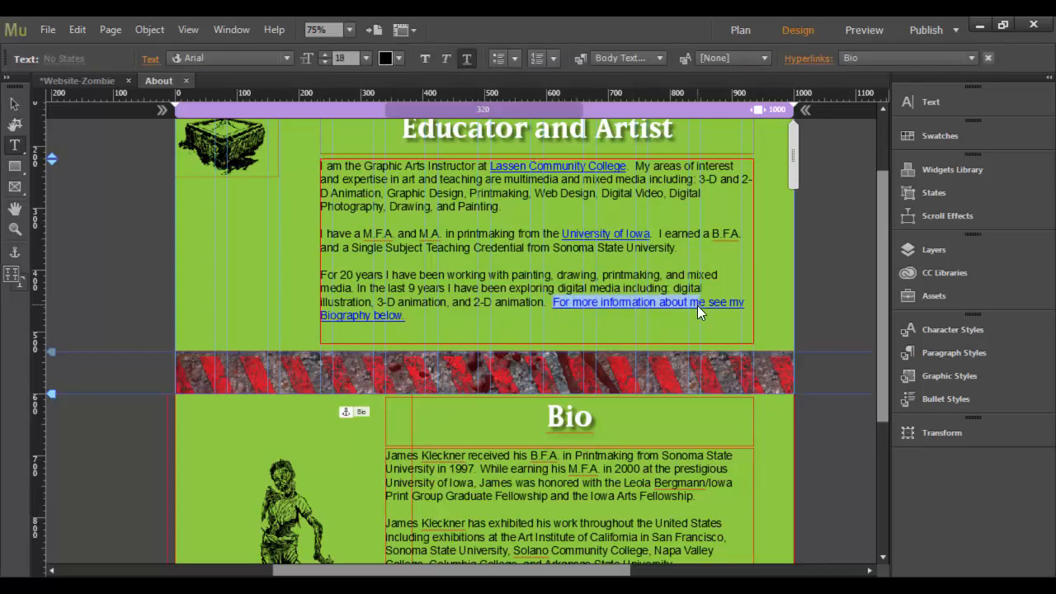
left_click(806, 60)
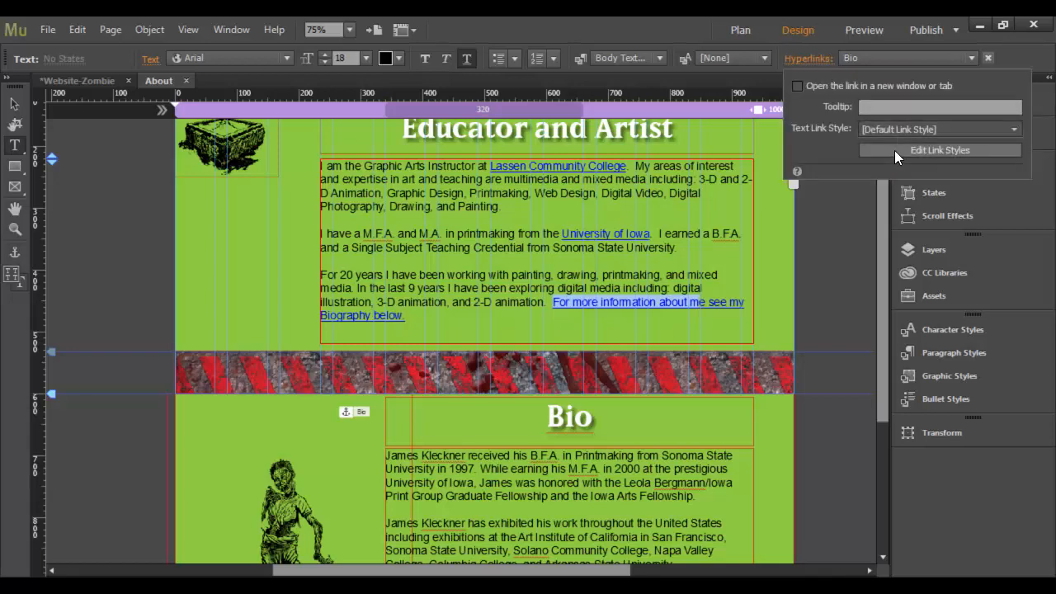
left_click(895, 150)
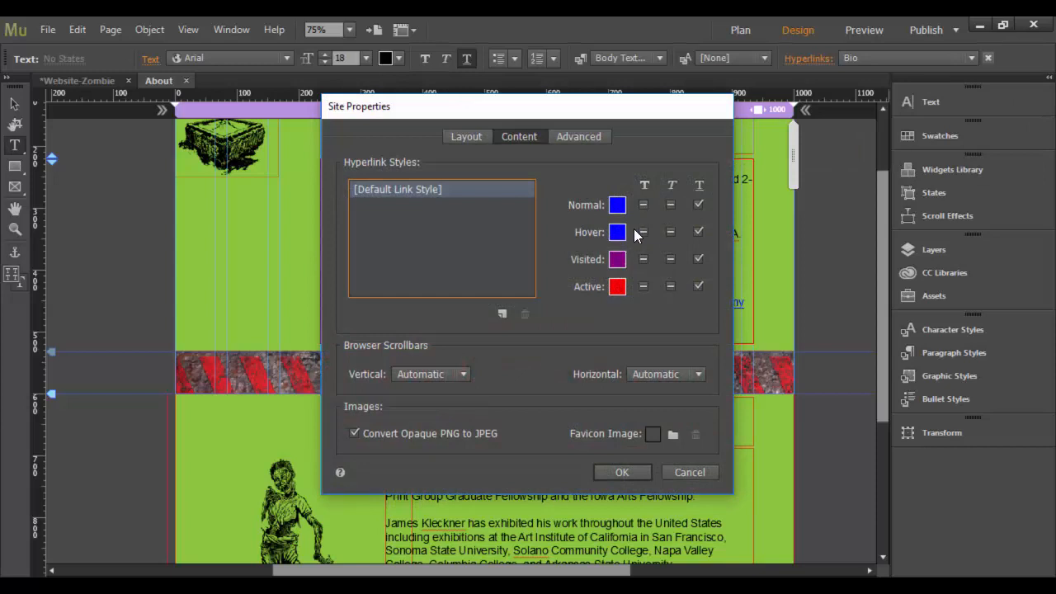
Step: Set the default link style's Normal state to purple 93278F, bold and without underline, and apply the site properties
left_click(617, 206)
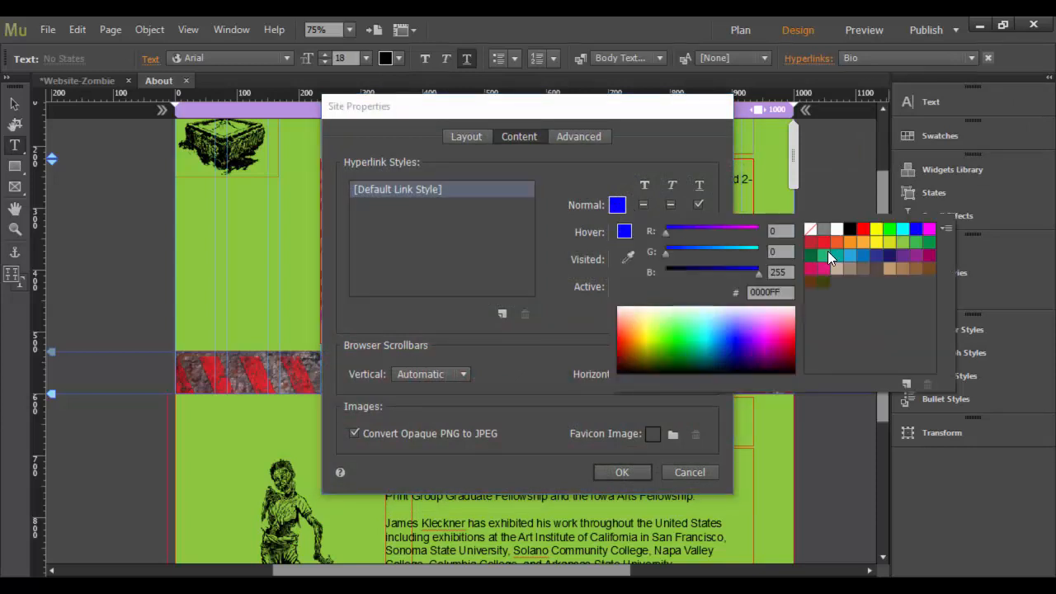
left_click(876, 242)
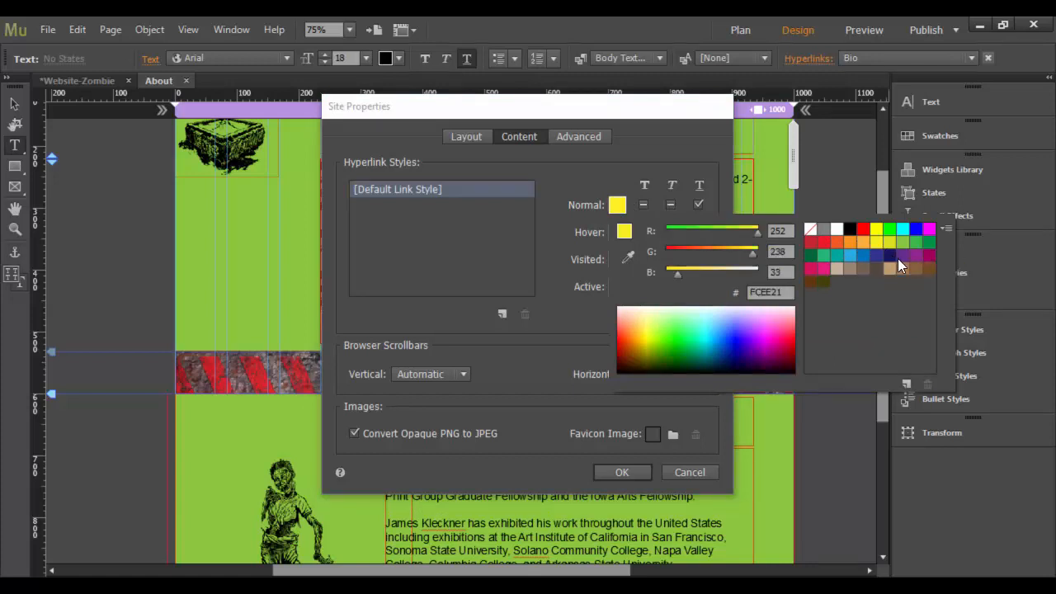
left_click(915, 257)
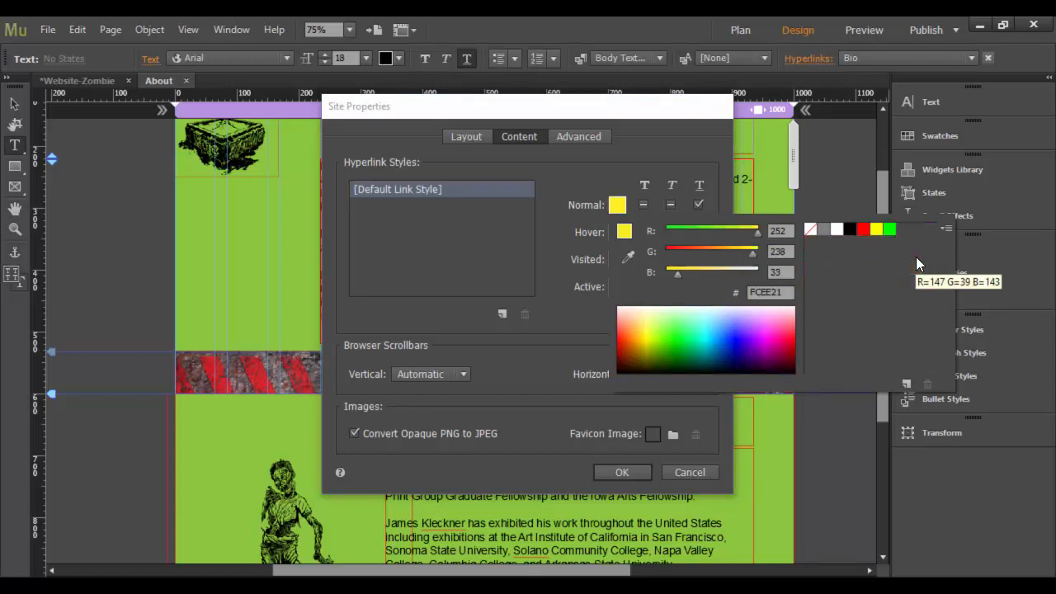
left_click(643, 205)
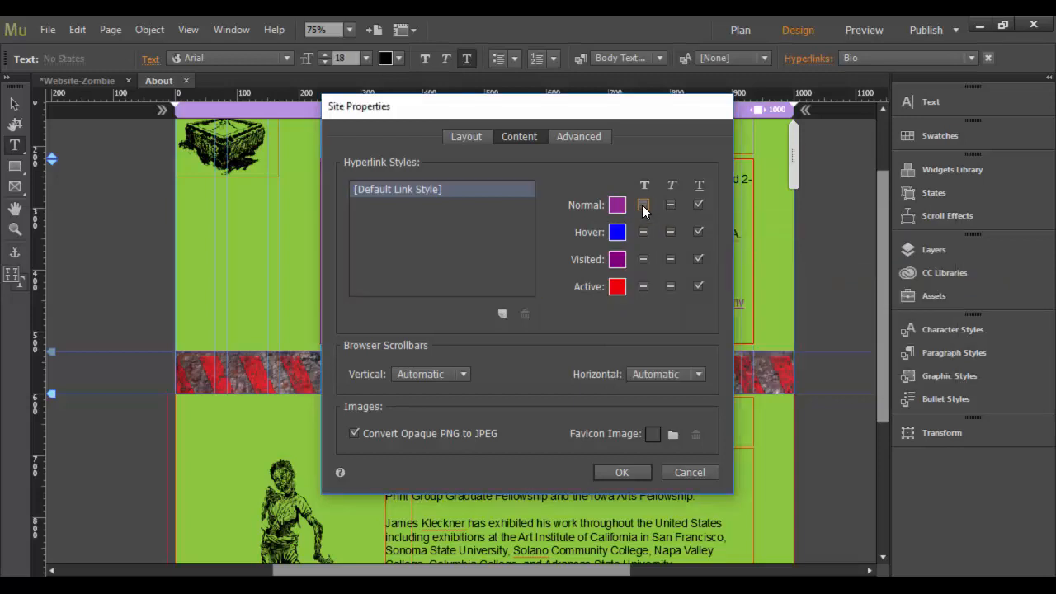
left_click(699, 205)
left_click(641, 205)
left_click(622, 472)
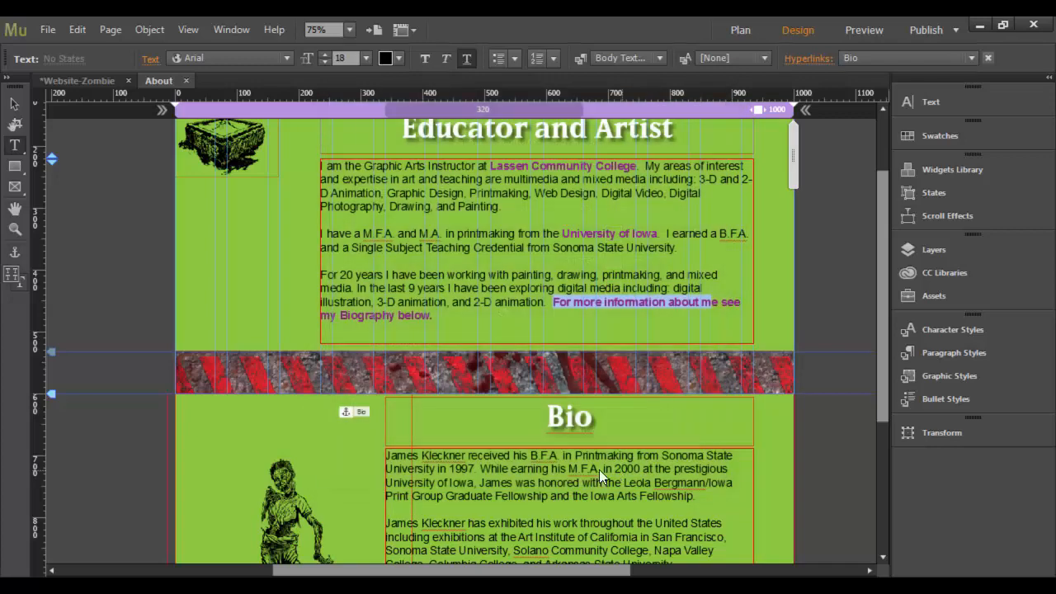
Step: Deselect the link text, preview the About page with the restyled links, and close the preview
left_click(735, 317)
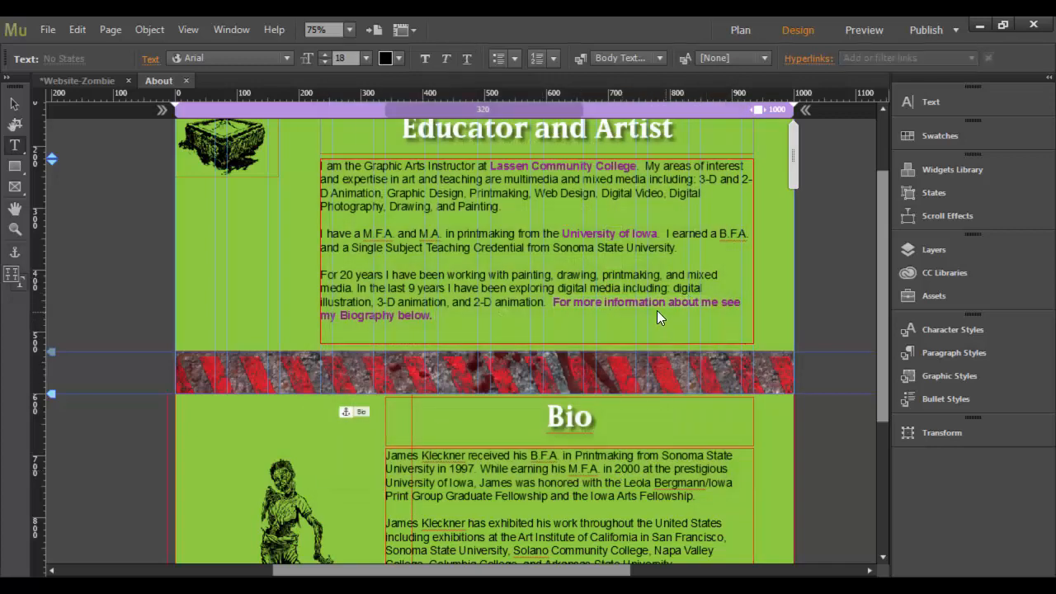
left_click(846, 30)
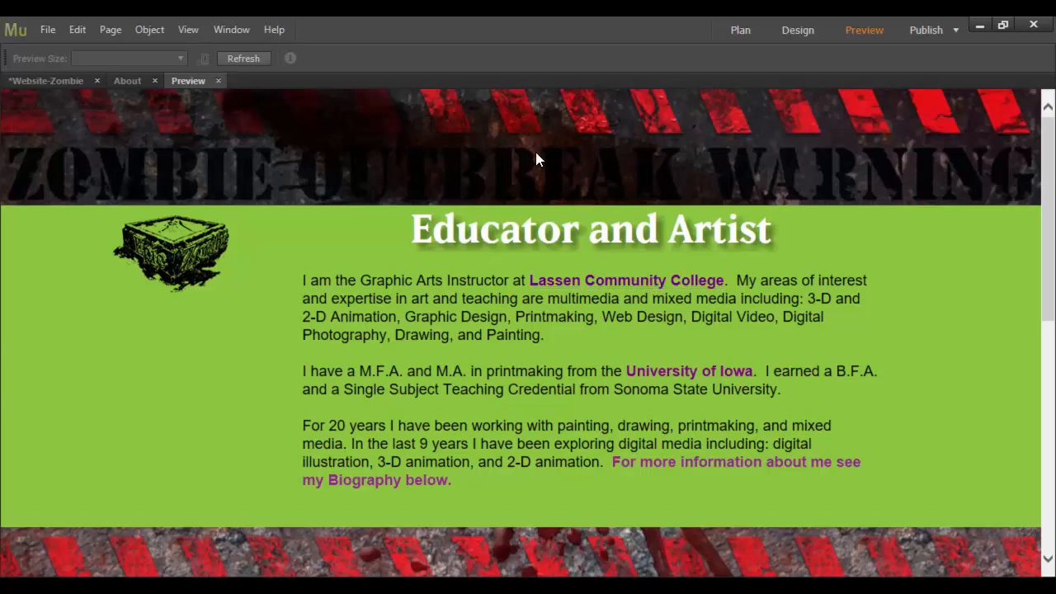
left_click(219, 80)
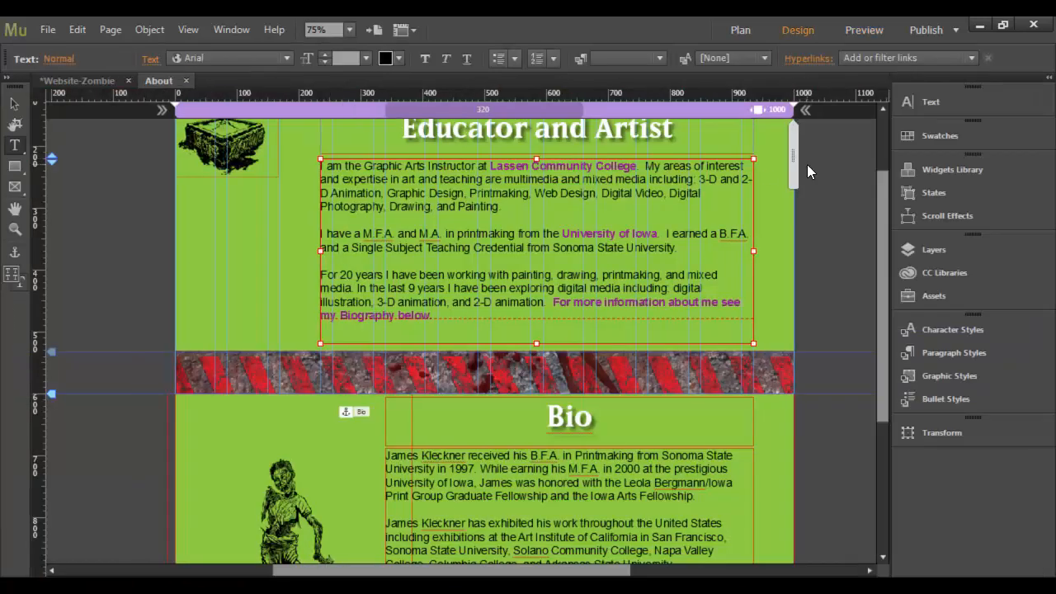
Step: Restore the default link style's Normal state to blue, underlined and not bold, and apply the site properties
left_click(816, 57)
left_click(910, 150)
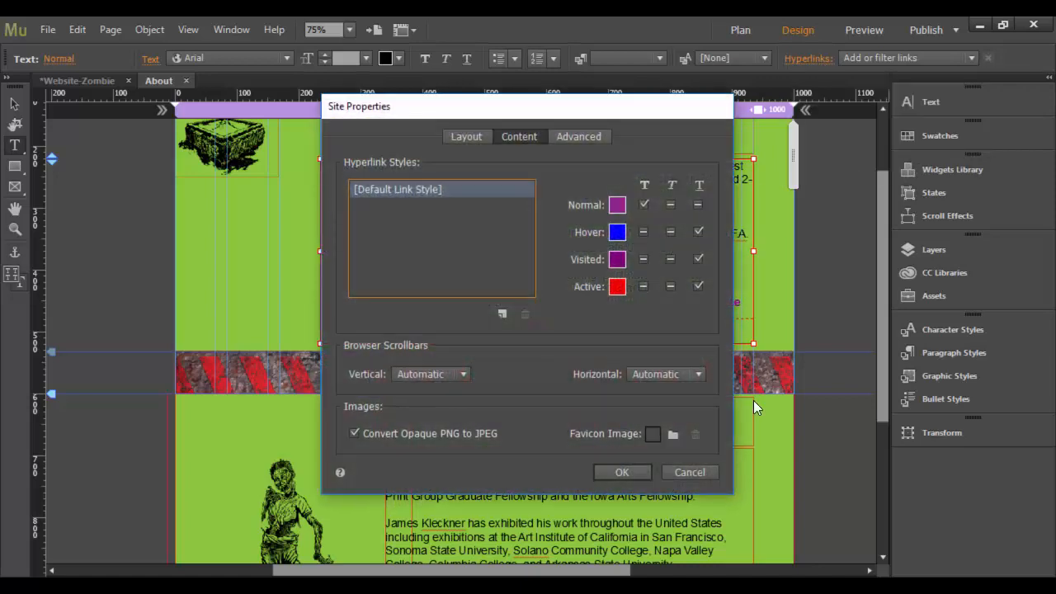
left_click(617, 232)
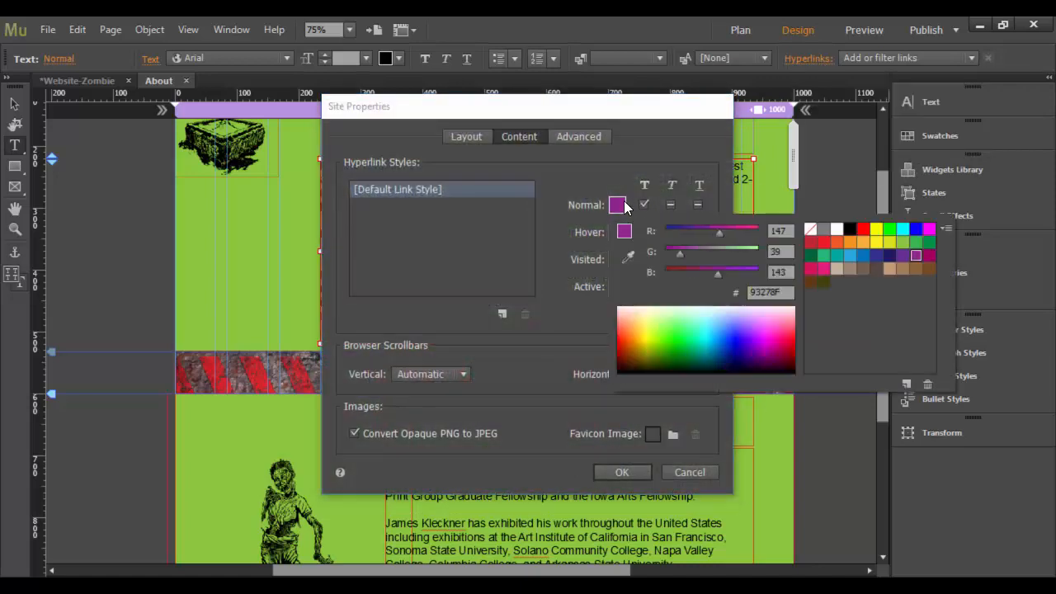
left_click(916, 230)
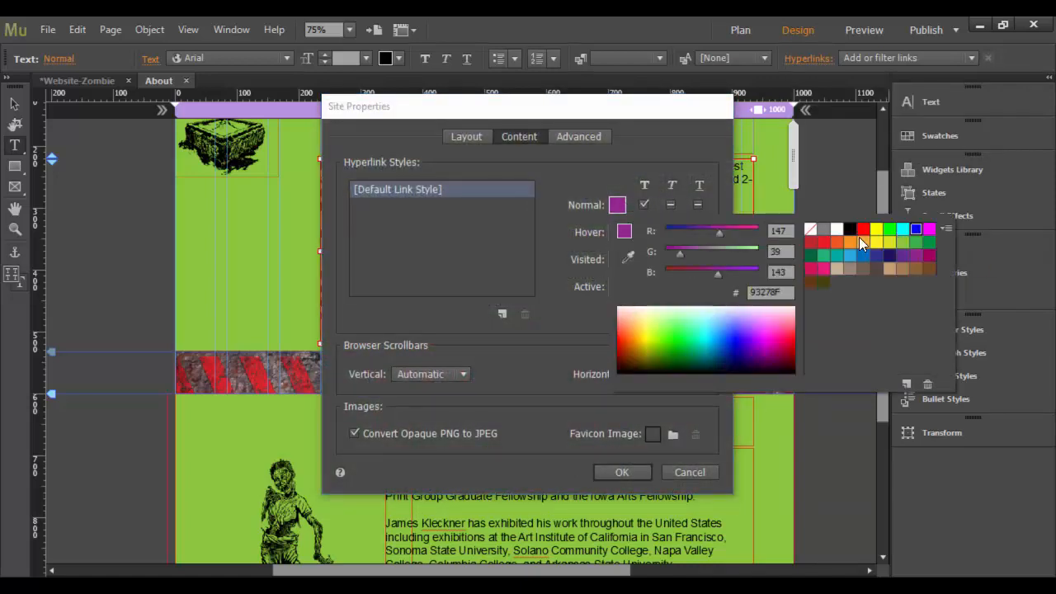
left_click(541, 303)
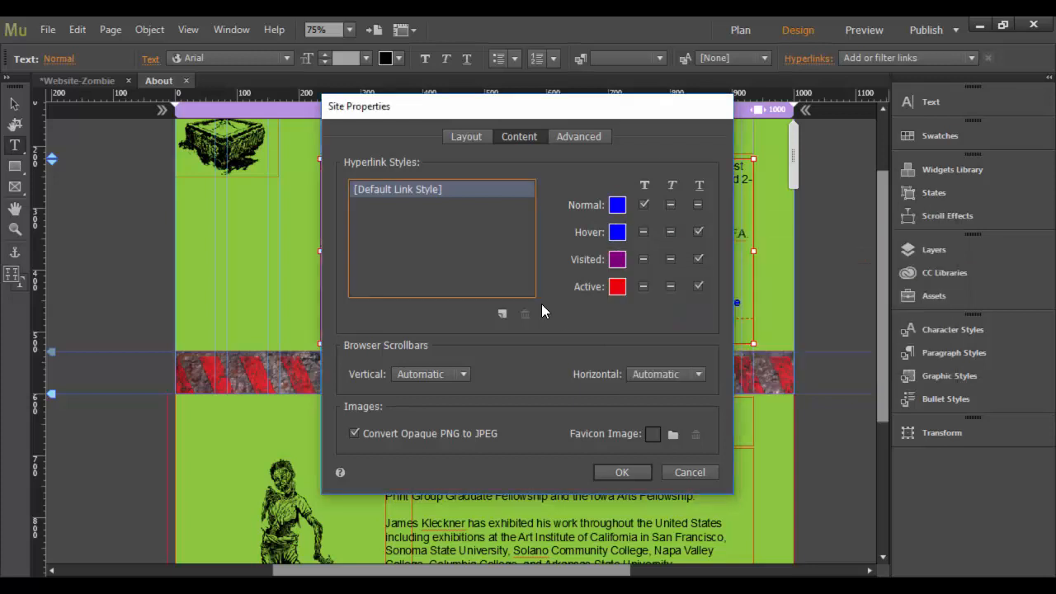
left_click(645, 204)
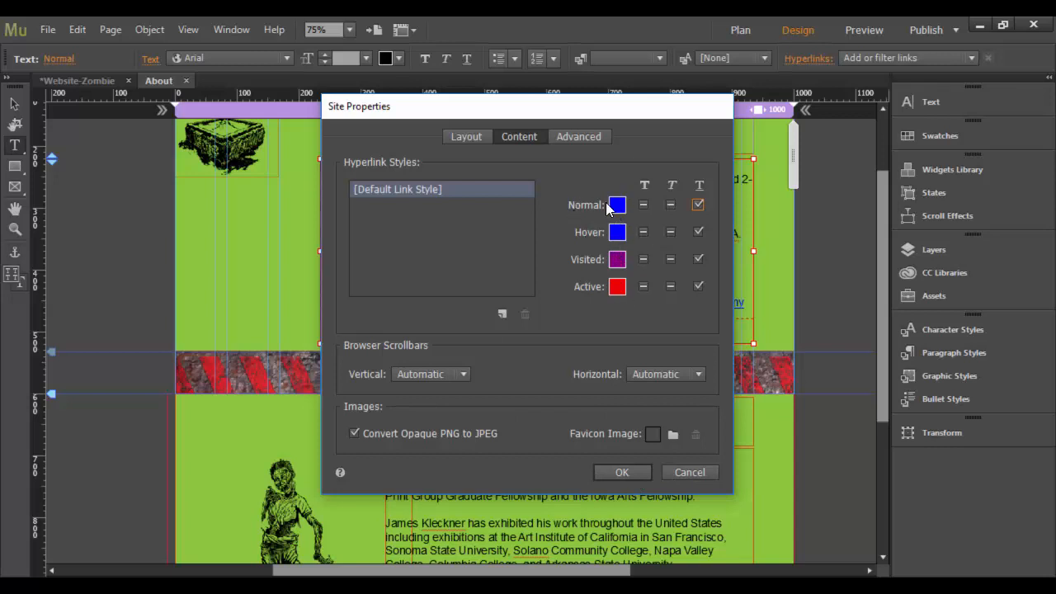
left_click(593, 138)
left_click(519, 137)
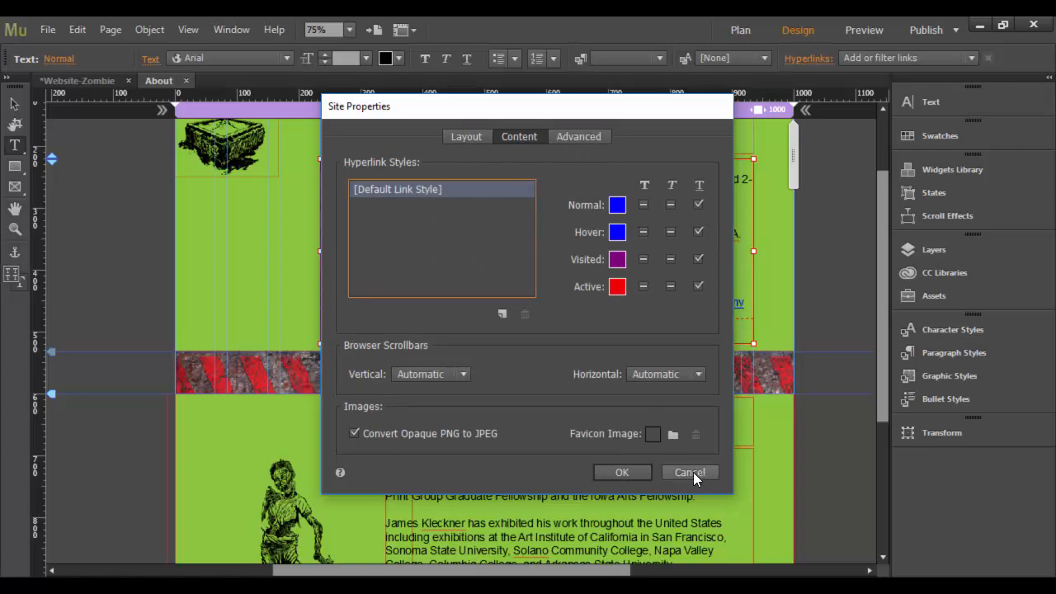
left_click(621, 473)
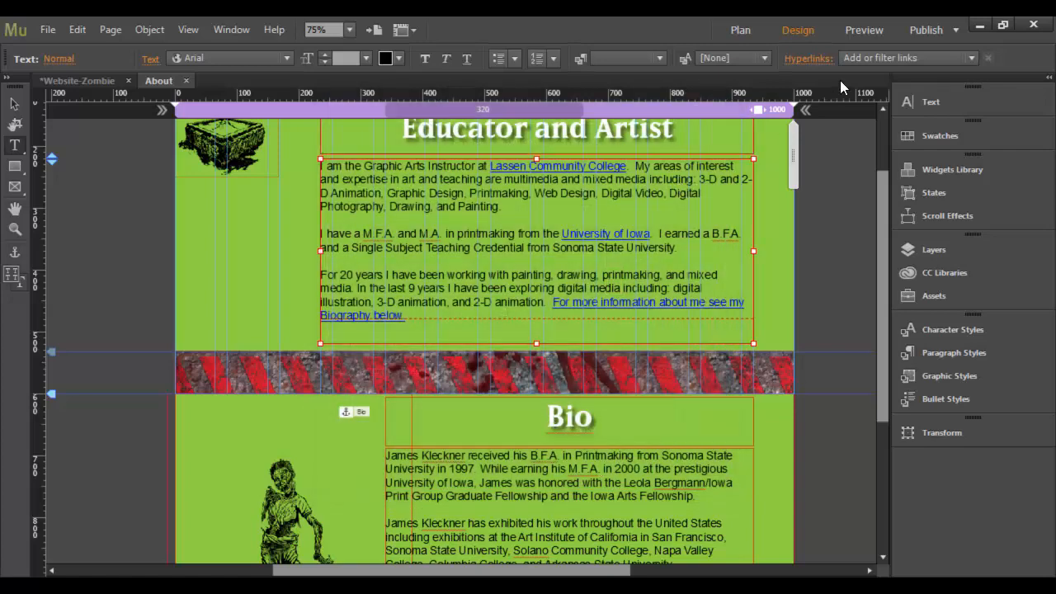
Step: Set the text frame's hyperlink option to open links in a new window or tab and open the tooltip text for editing
left_click(813, 57)
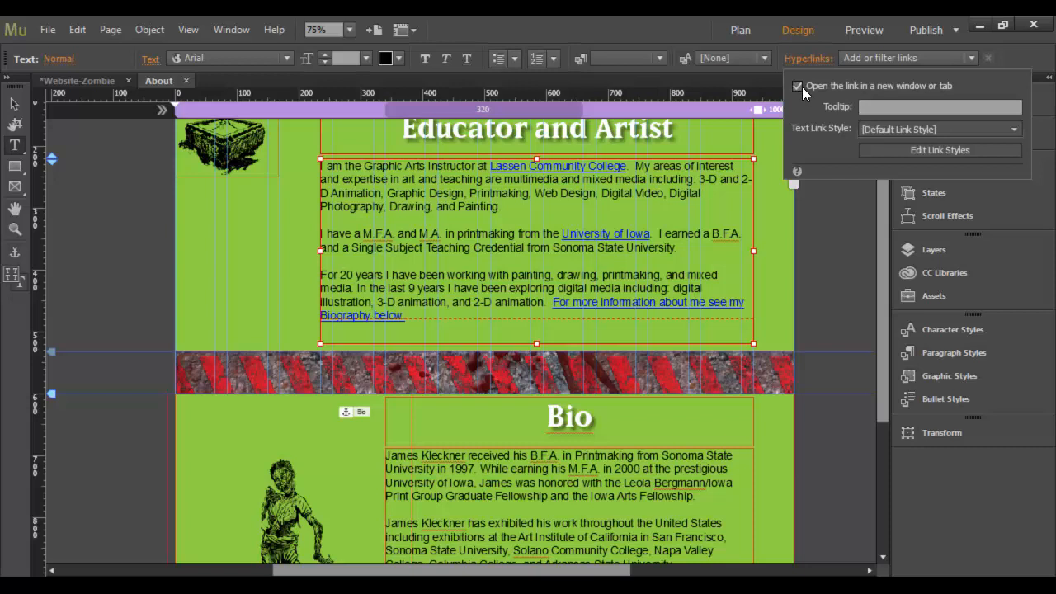
left_click(885, 105)
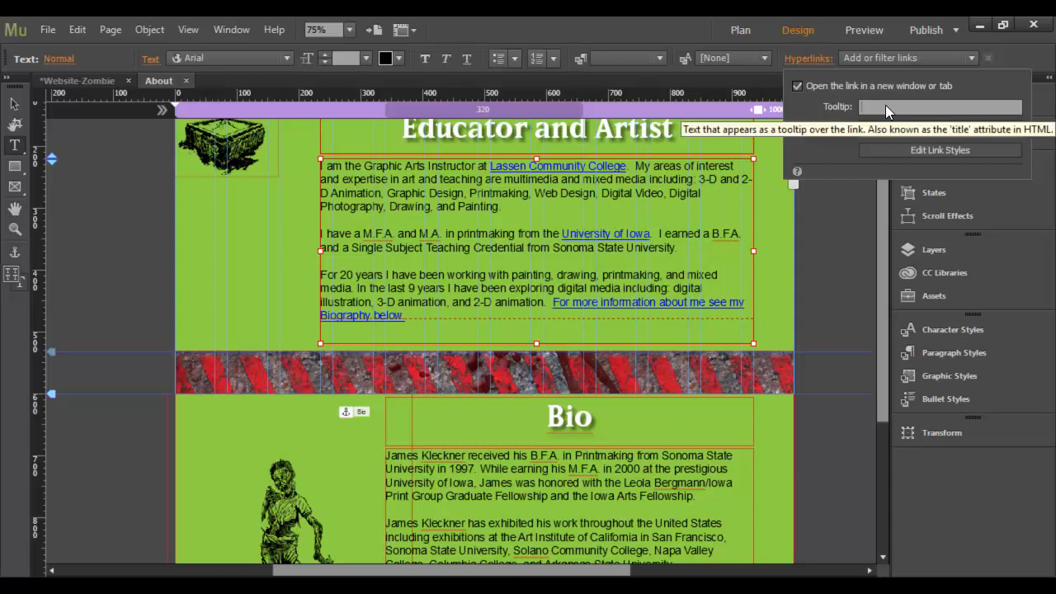